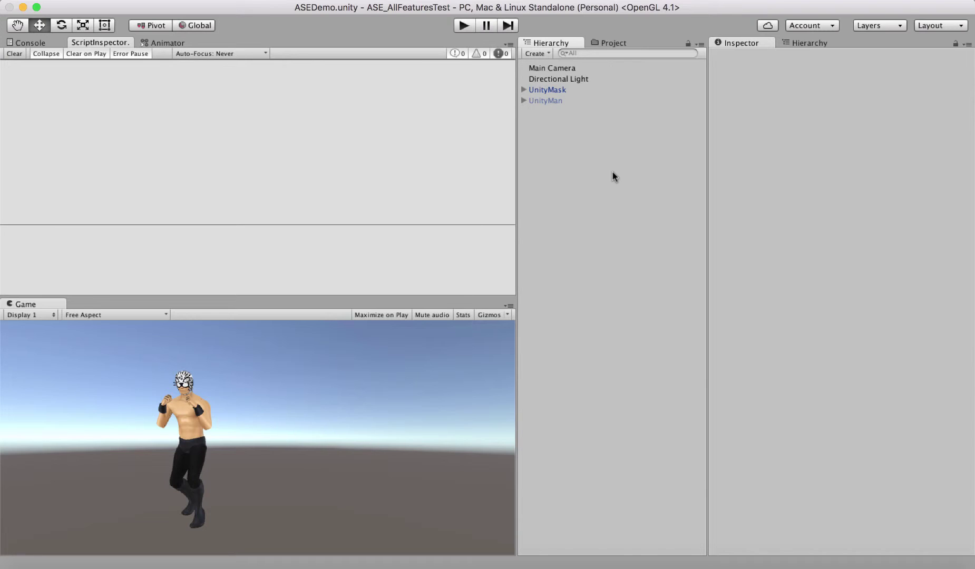
- Add the ASE script component to the UnityMask object
{"action": "left_click", "coordinate": [575, 90]}
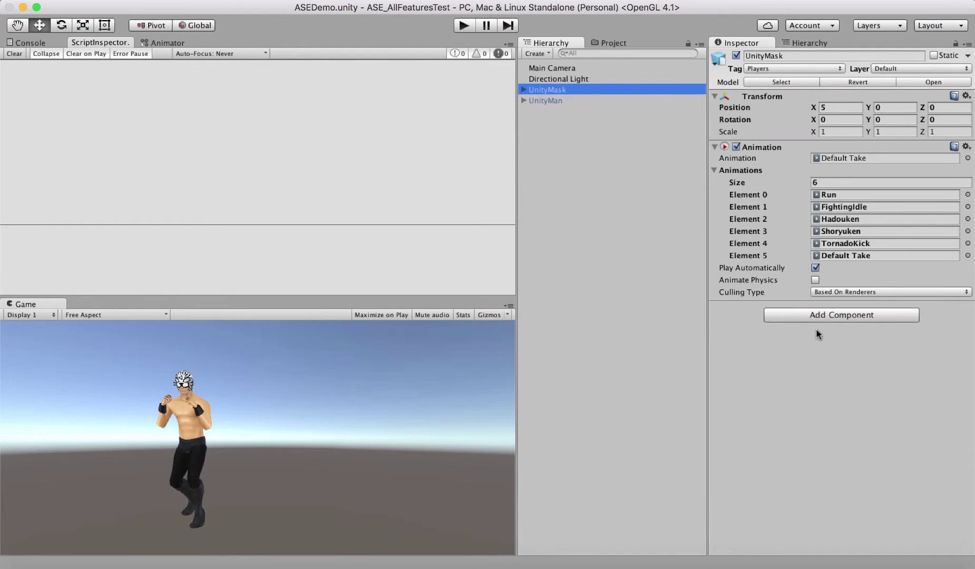
{"action": "left_click", "coordinate": [821, 317]}
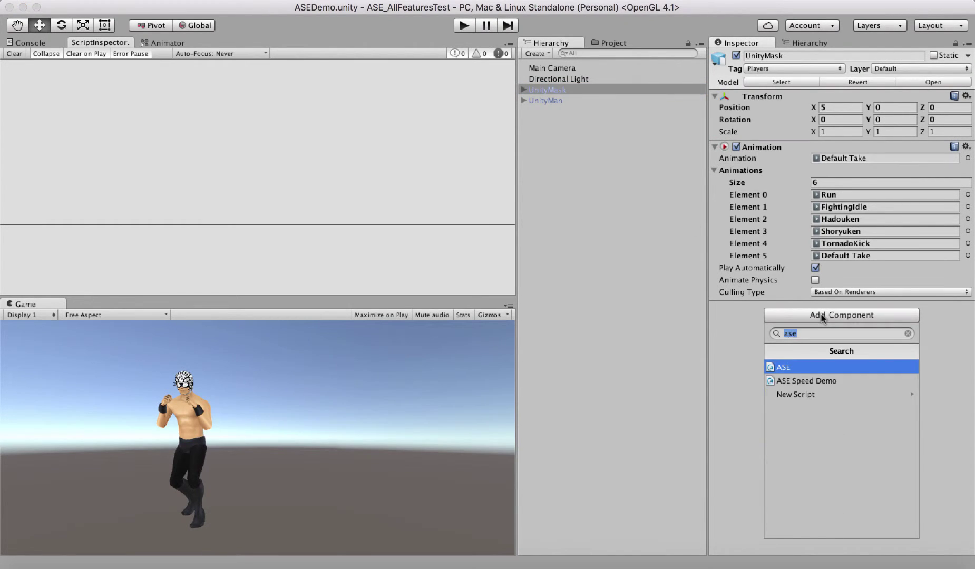
{"action": "key", "text": "Return"}
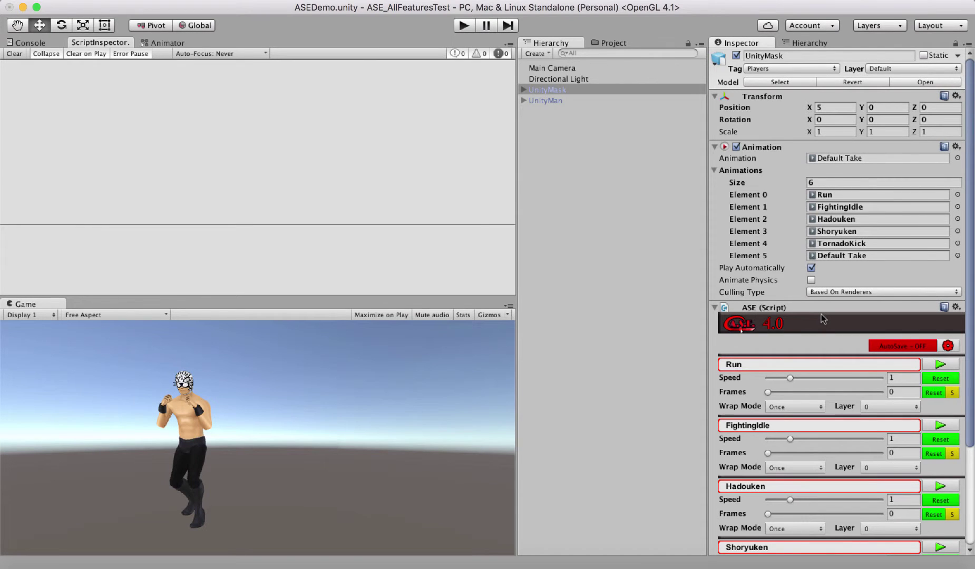
- Try the ASE component's AutoSave toggle, leaving it off, and open its documentation and support options
{"action": "scroll", "coordinate": [800, 332], "scroll_direction": "down", "scroll_amount": 5}
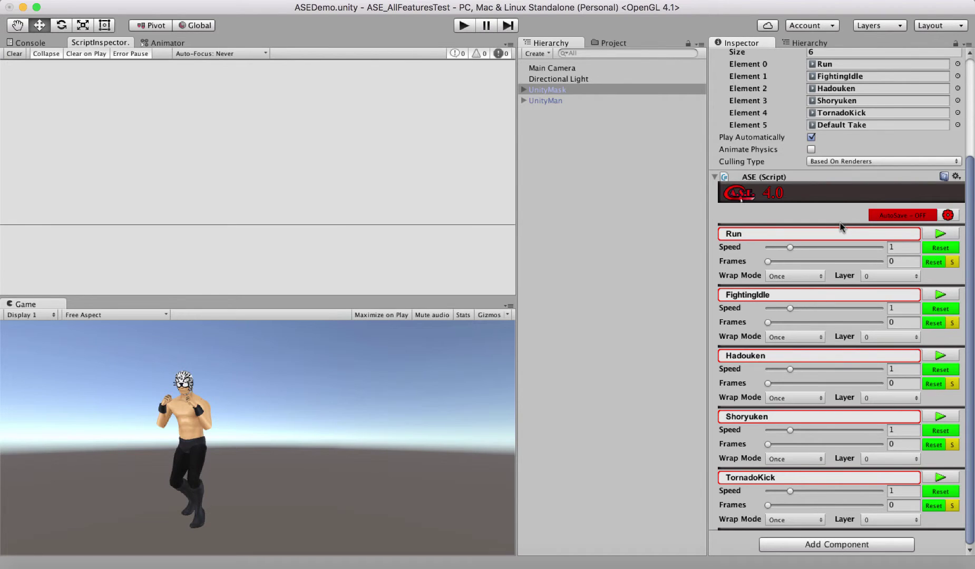
{"action": "left_click", "coordinate": [896, 216]}
{"action": "left_click", "coordinate": [895, 216]}
{"action": "left_click", "coordinate": [896, 216]}
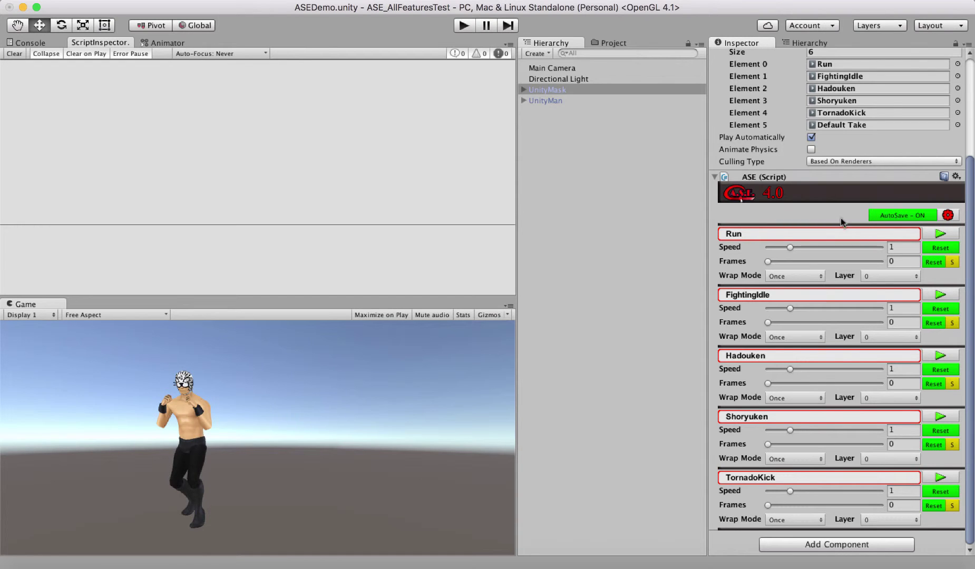
{"action": "left_click", "coordinate": [898, 217]}
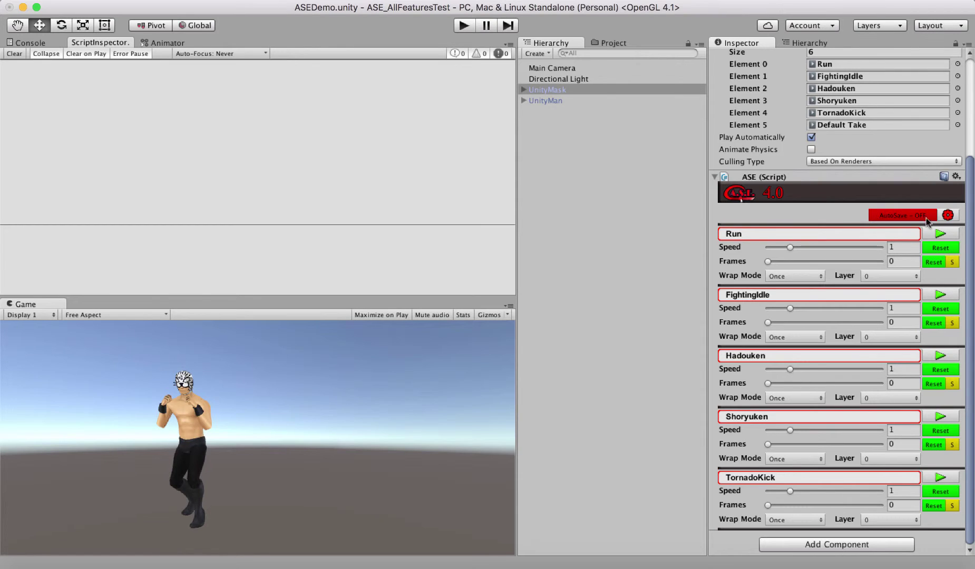
{"action": "left_click", "coordinate": [947, 216]}
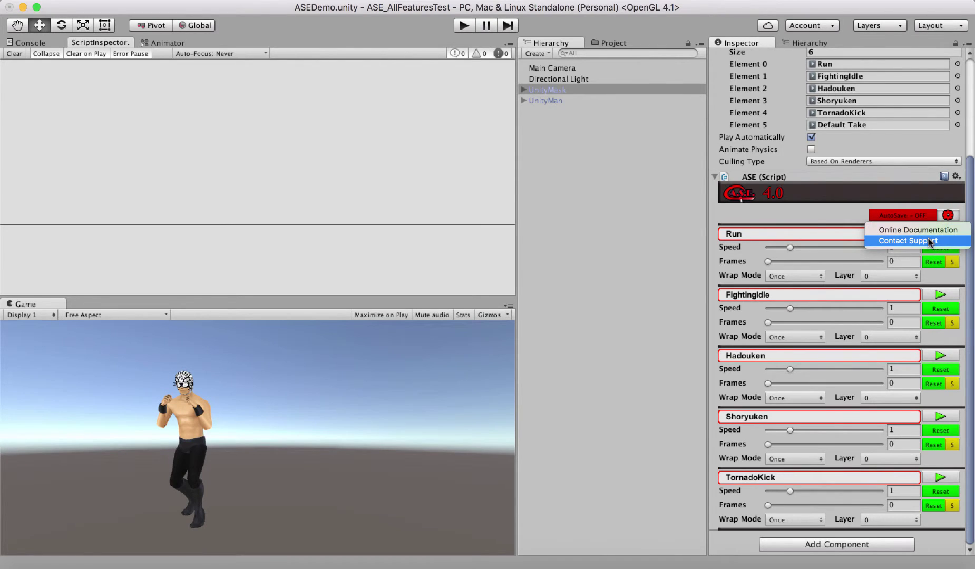
{"action": "left_click", "coordinate": [928, 239]}
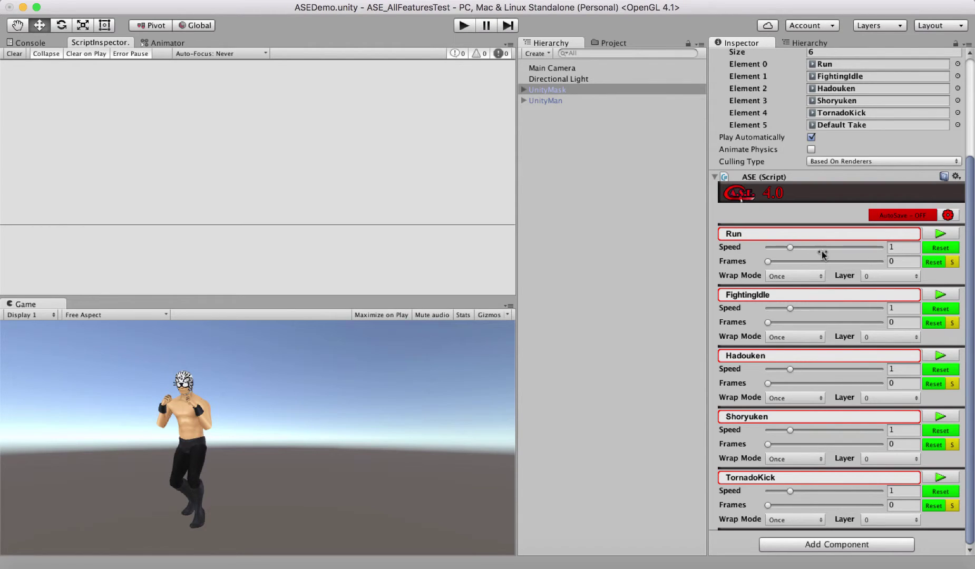
- Raise the Run clip's speed, reset it to 1, and preview the clip with the Once wrap mode
{"action": "left_click_drag", "start_coordinate": [790, 247], "coordinate": [813, 248]}
{"action": "left_click", "coordinate": [943, 248]}
{"action": "left_click", "coordinate": [941, 234]}
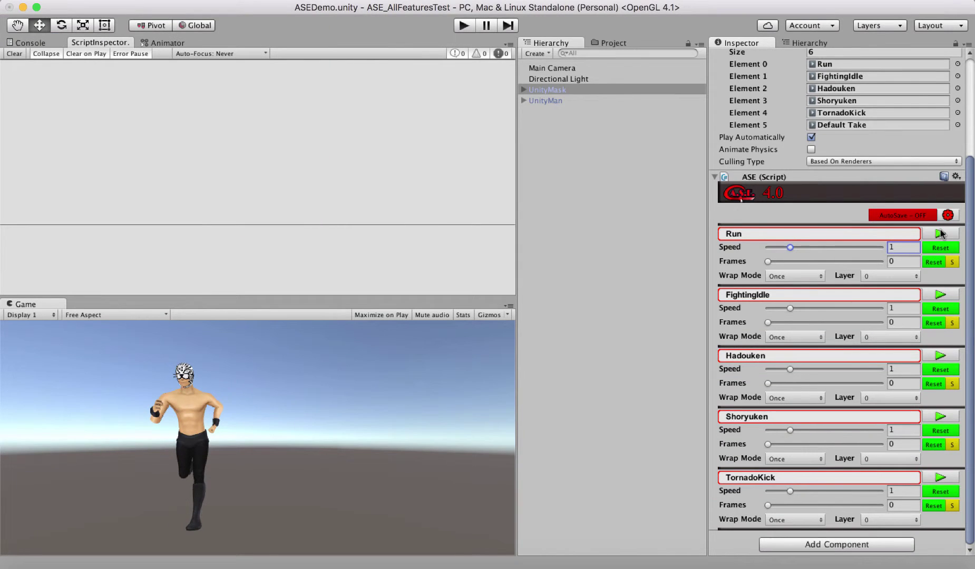
{"action": "left_click", "coordinate": [939, 233]}
{"action": "left_click", "coordinate": [941, 233]}
- Set the Run clip's wrap mode to Loop and start its preview
{"action": "left_click", "coordinate": [793, 275]}
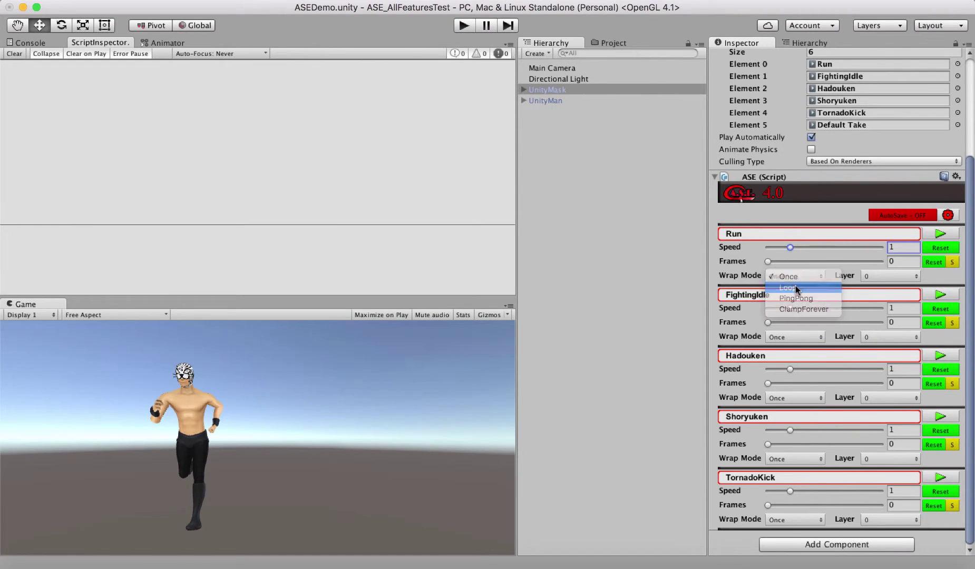
{"action": "left_click", "coordinate": [795, 287]}
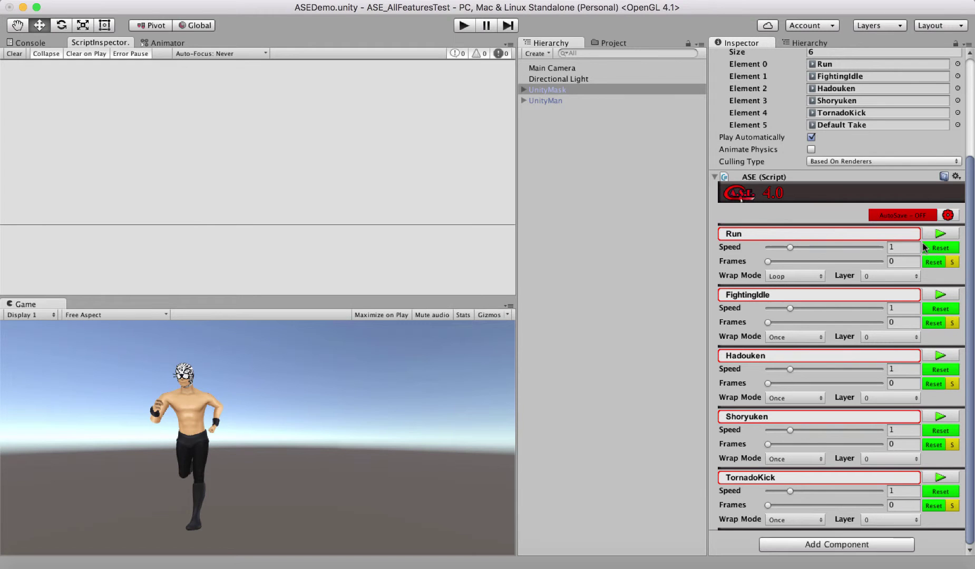
{"action": "left_click", "coordinate": [940, 233]}
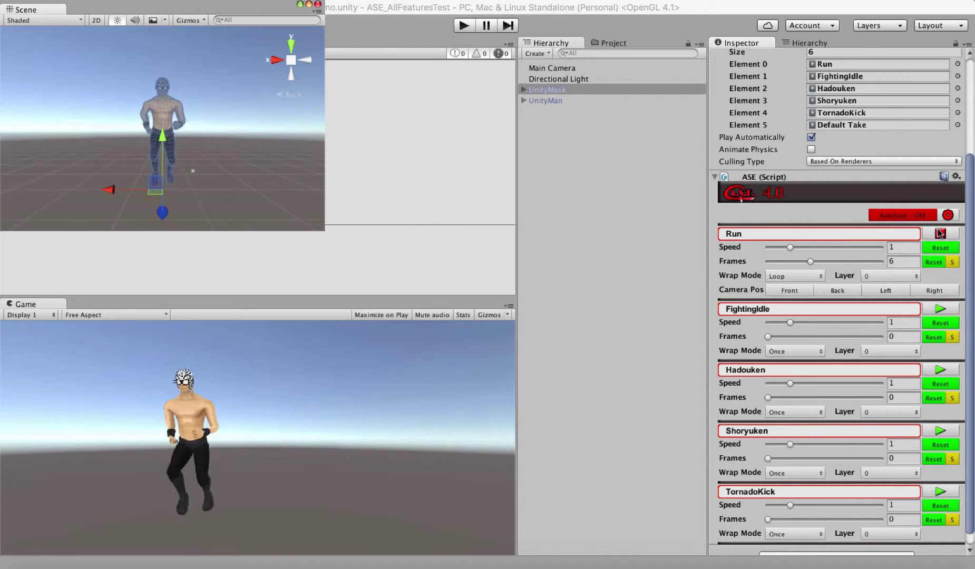
- Try the looping Run preview at speeds of about 2.11 and 0.46, and reset the speed to 1
{"action": "left_click_drag", "start_coordinate": [790, 248], "coordinate": [815, 253]}
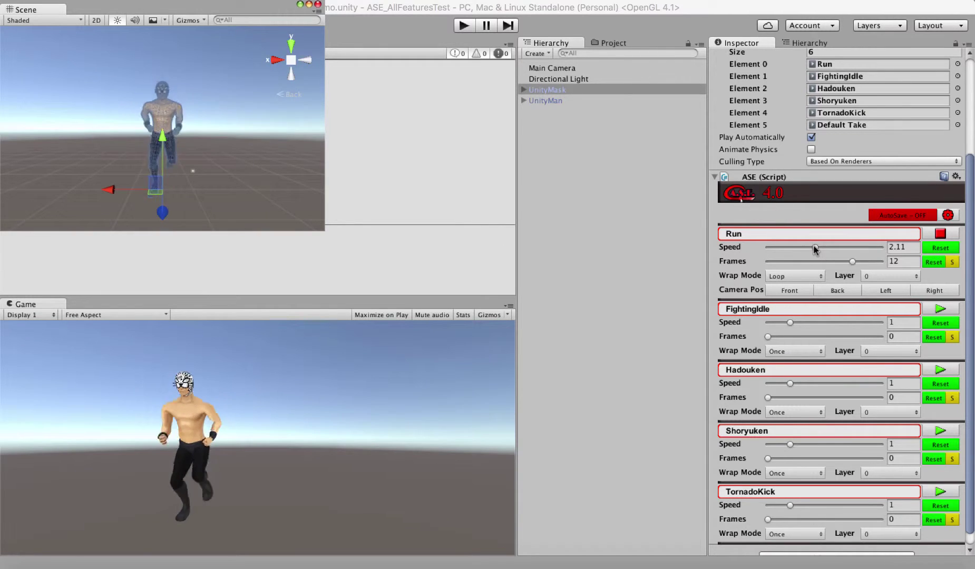
{"action": "left_click_drag", "start_coordinate": [815, 249], "coordinate": [776, 248]}
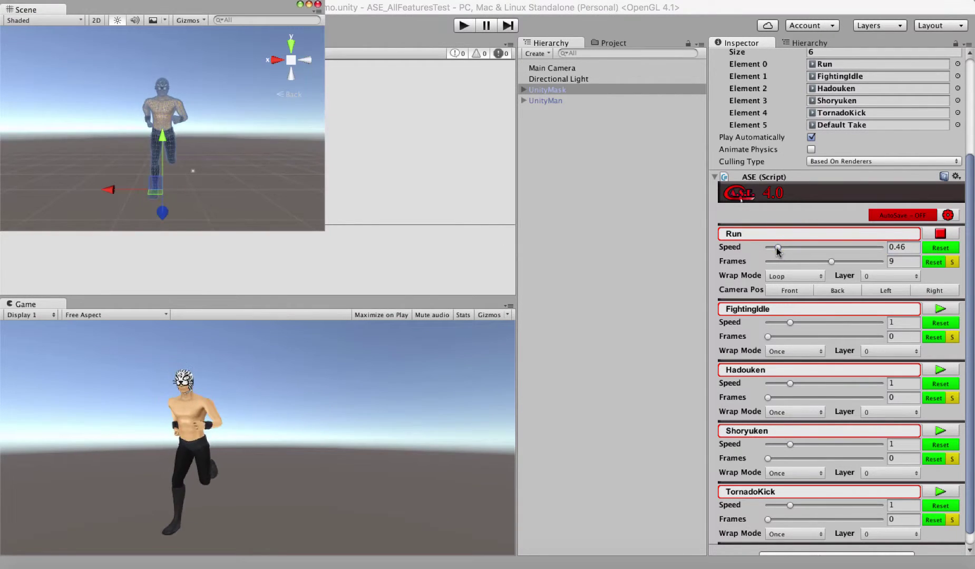
{"action": "left_click", "coordinate": [938, 250]}
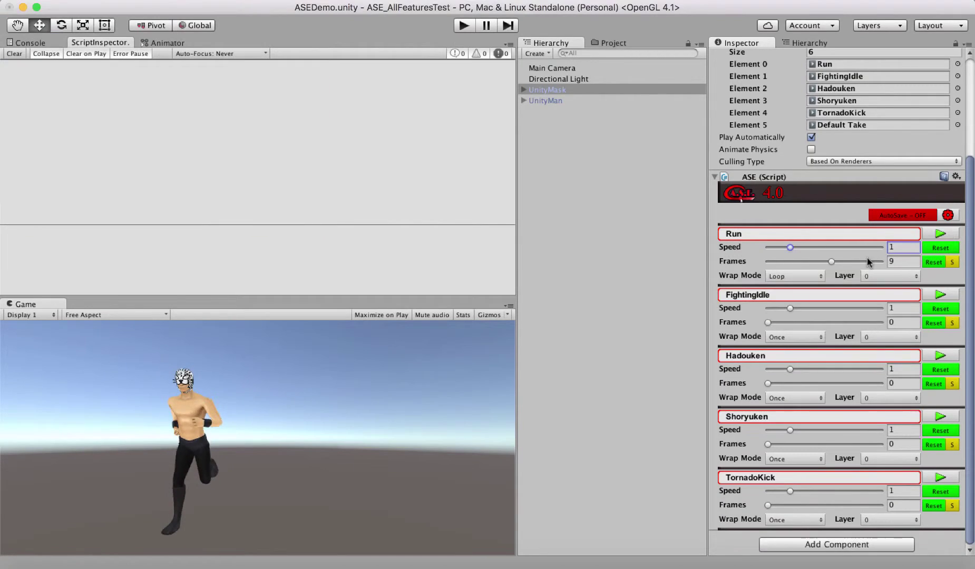
- Scrub the Run clip to frame 13 and reset its frame position
{"action": "left_click_drag", "start_coordinate": [831, 262], "coordinate": [860, 268]}
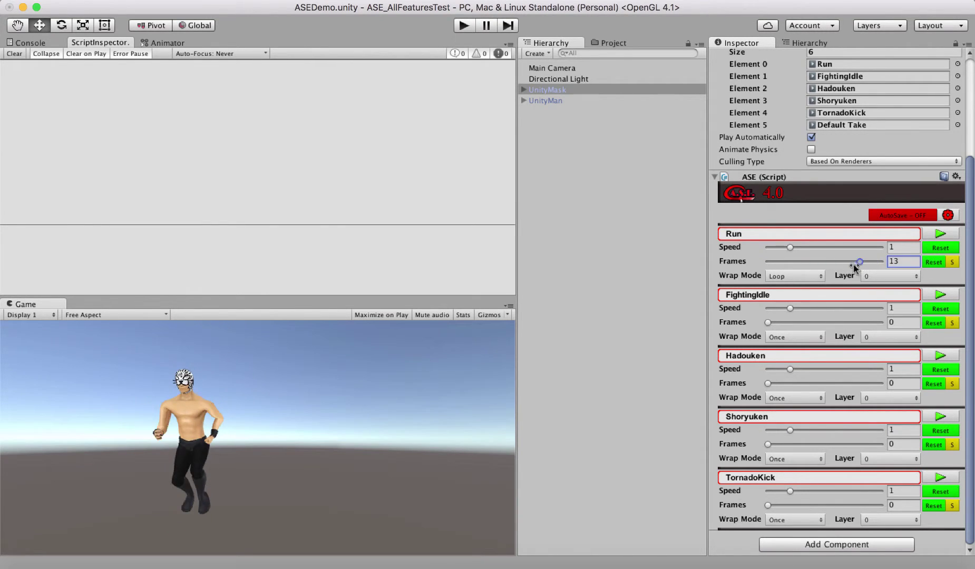
{"action": "left_click", "coordinate": [933, 262]}
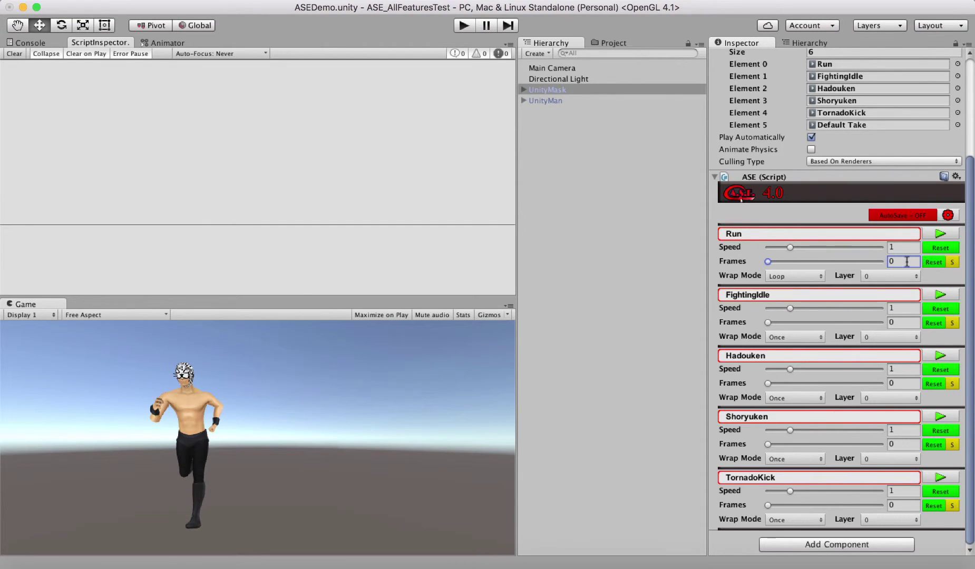
- Switch the Run clip's timeline from frames to seconds, scrub to about 0.212 seconds, and preview it
{"action": "left_click", "coordinate": [952, 264]}
{"action": "left_click_drag", "start_coordinate": [769, 262], "coordinate": [803, 279]}
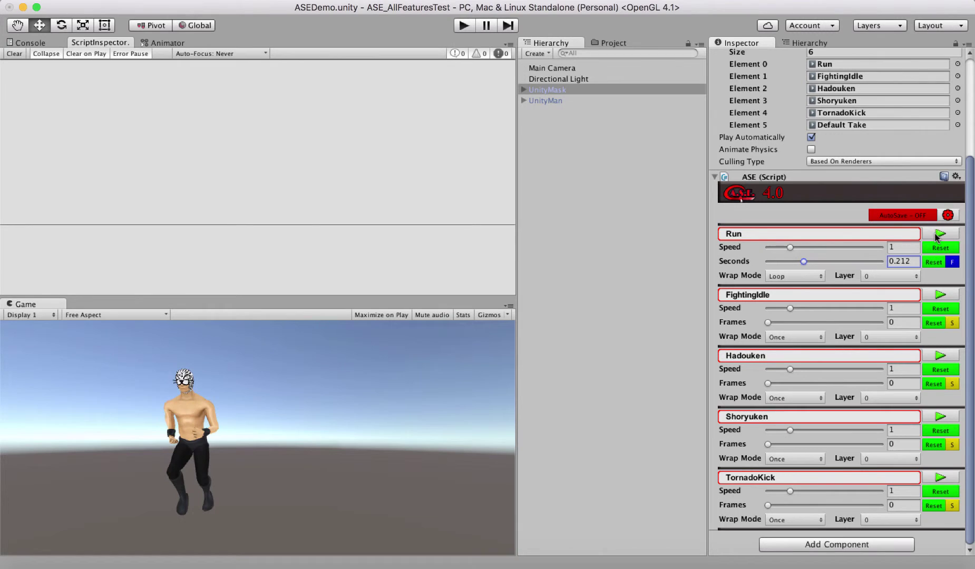
{"action": "left_click", "coordinate": [937, 235]}
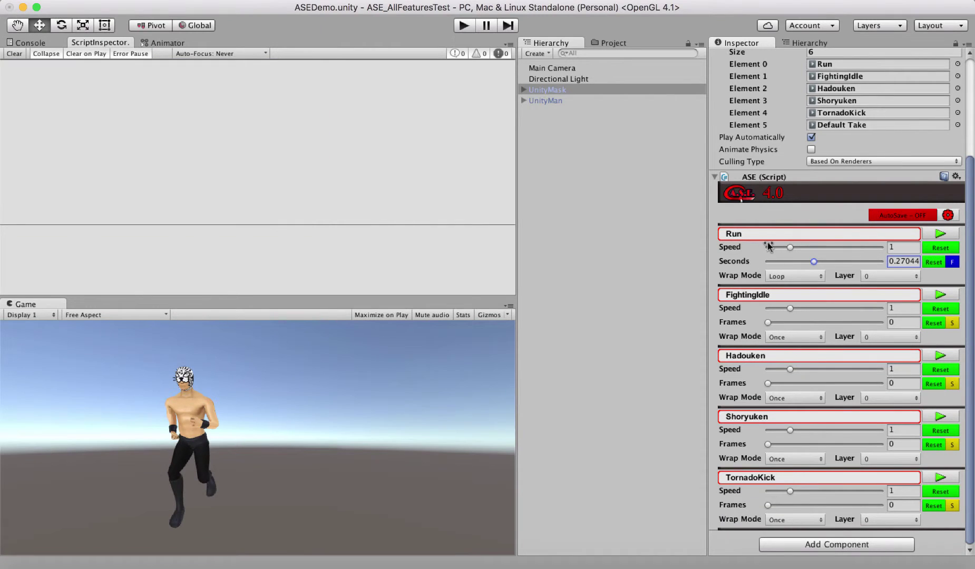
- Set the Run clip's wrap mode to PingPong, then preview the clip and stop playback
{"action": "left_click", "coordinate": [789, 278]}
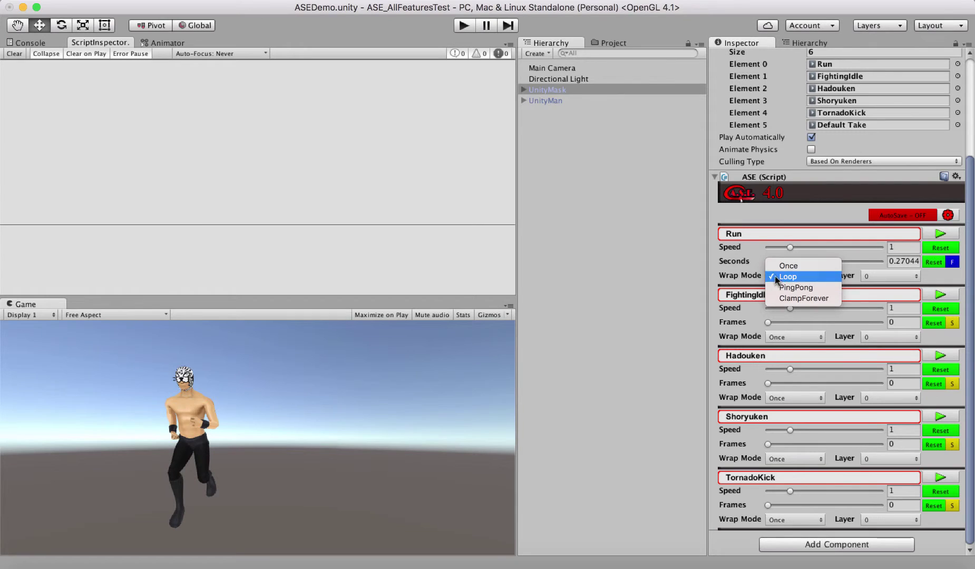
{"action": "left_click", "coordinate": [809, 290]}
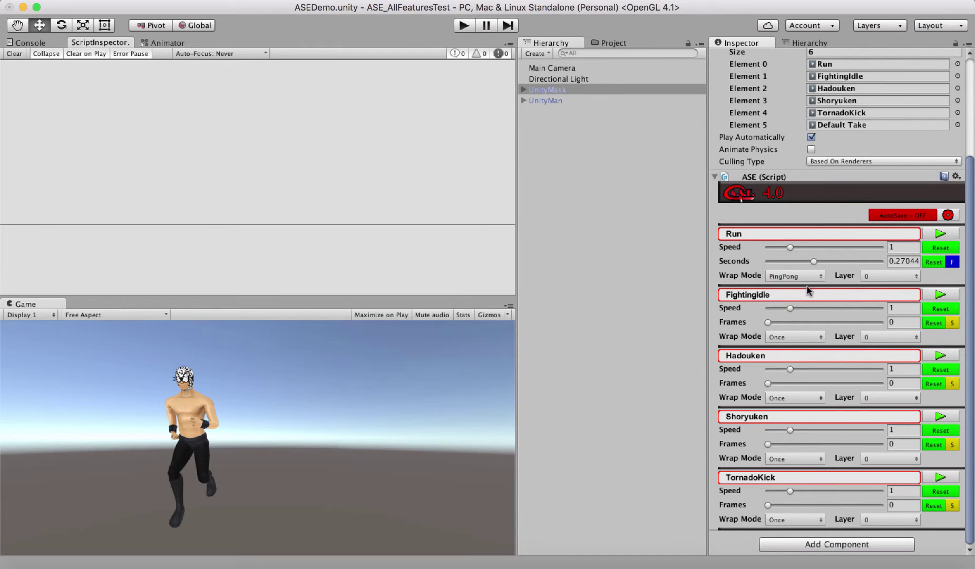
{"action": "left_click", "coordinate": [939, 235]}
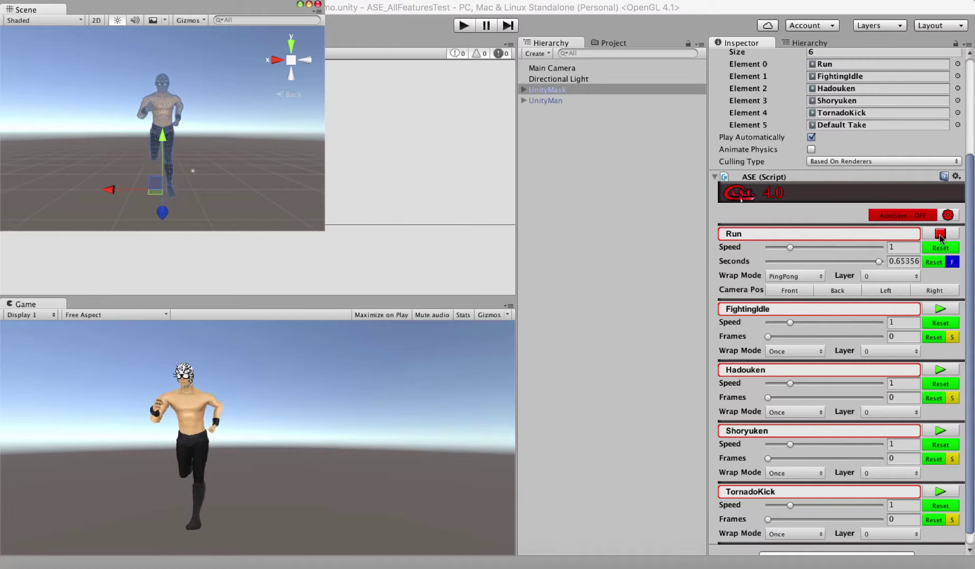
{"action": "left_click", "coordinate": [940, 236]}
- View the layer options available for the Run clip without changing the layer
{"action": "left_click", "coordinate": [890, 277]}
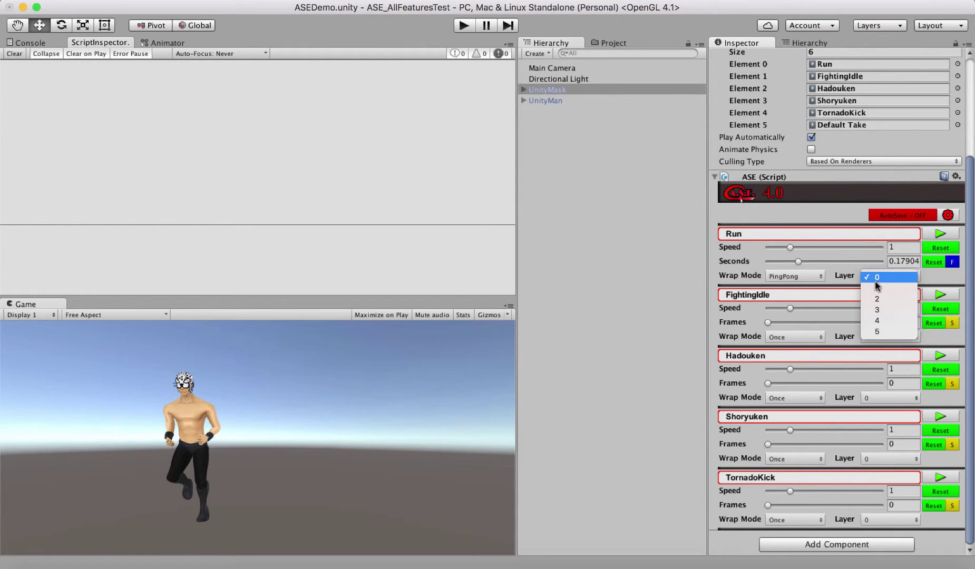
{"action": "left_click", "coordinate": [840, 277]}
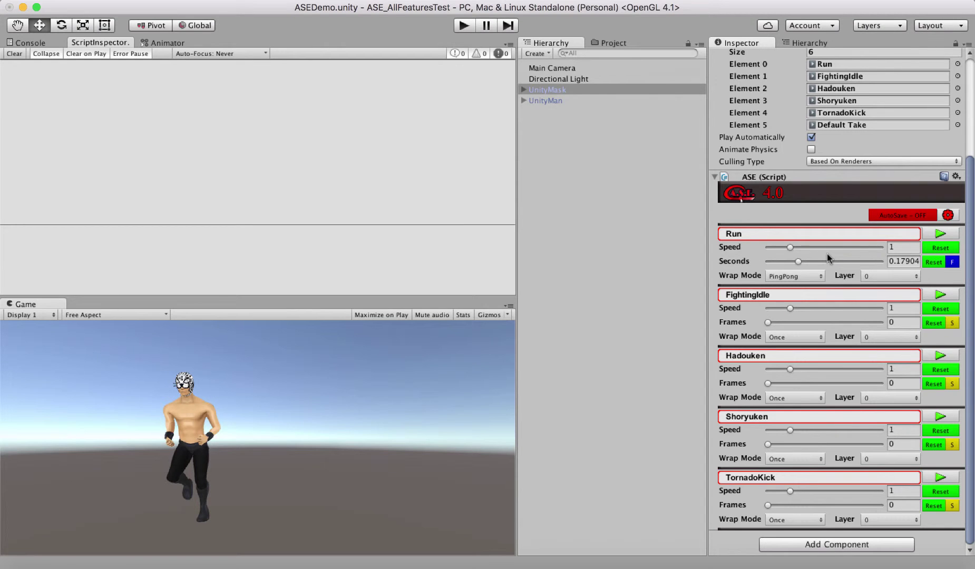
- Deactivate the UnityMask object and activate the UnityMan object
{"action": "scroll", "coordinate": [820, 237], "scroll_direction": "up", "scroll_amount": 4}
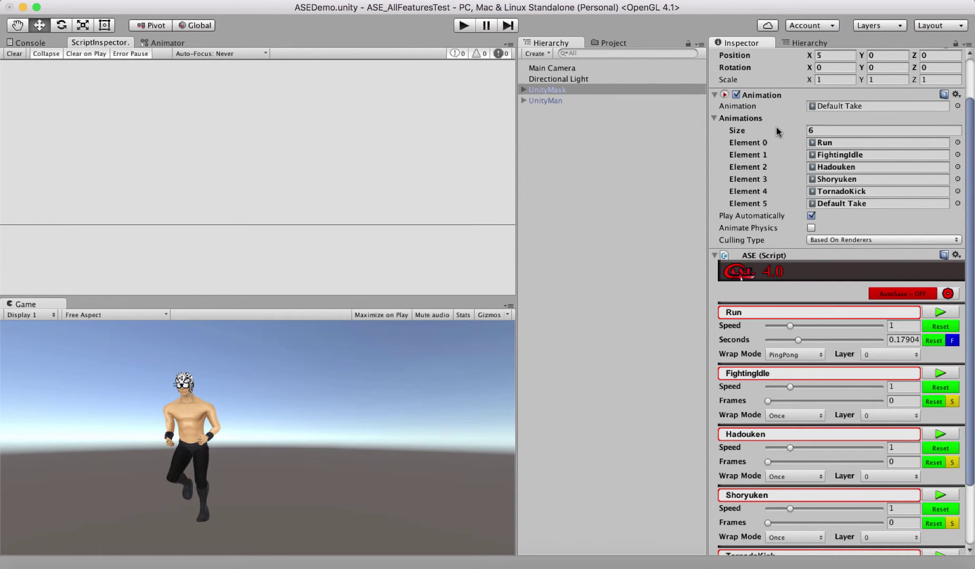
{"action": "scroll", "coordinate": [776, 127], "scroll_direction": "up", "scroll_amount": 3}
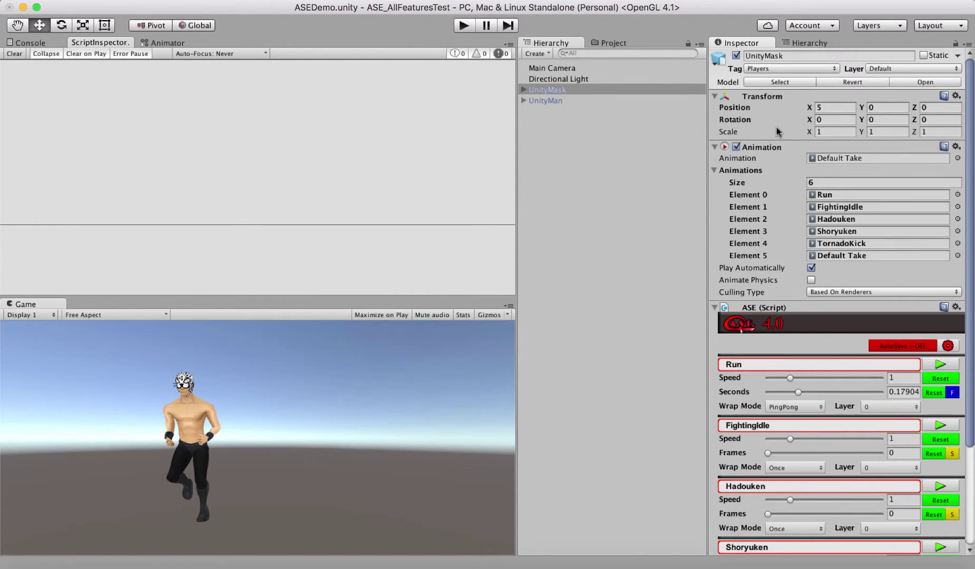
{"action": "left_click", "coordinate": [737, 56]}
{"action": "left_click", "coordinate": [584, 100]}
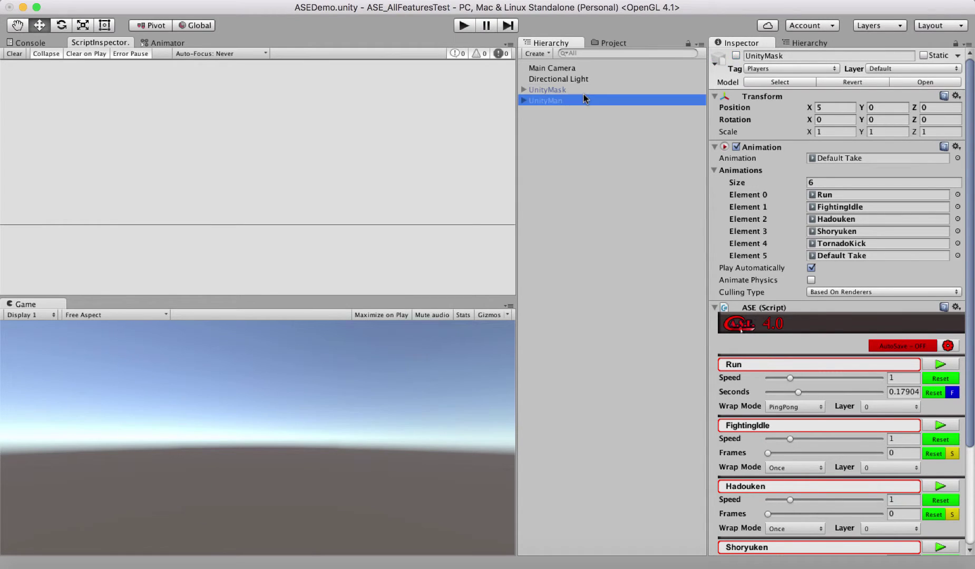
{"action": "left_click", "coordinate": [736, 55]}
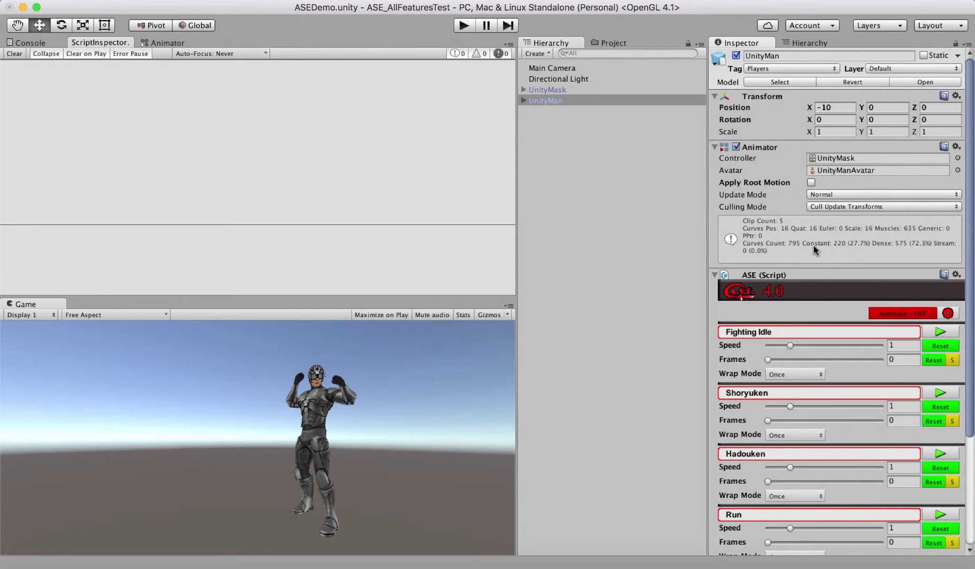
- Set the wrap mode of UnityMan's Fighting Idle clip to Loop in its ASE component
{"action": "scroll", "coordinate": [814, 250], "scroll_direction": "down", "scroll_amount": 2}
{"action": "scroll", "coordinate": [767, 171], "scroll_direction": "up", "scroll_amount": 2}
{"action": "scroll", "coordinate": [766, 169], "scroll_direction": "down", "scroll_amount": 6}
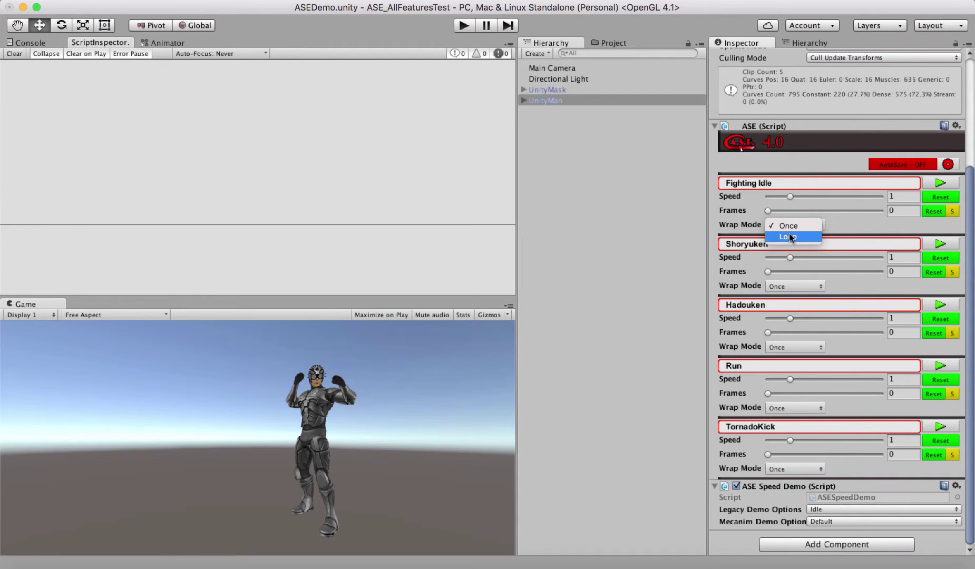
{"action": "left_click", "coordinate": [838, 224]}
{"action": "left_click", "coordinate": [793, 224]}
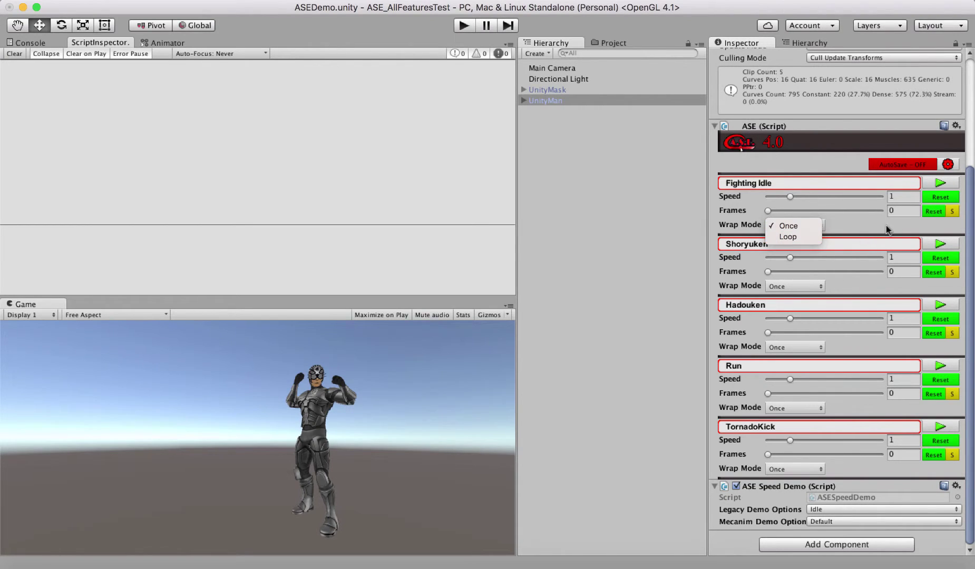
{"action": "left_click", "coordinate": [861, 225]}
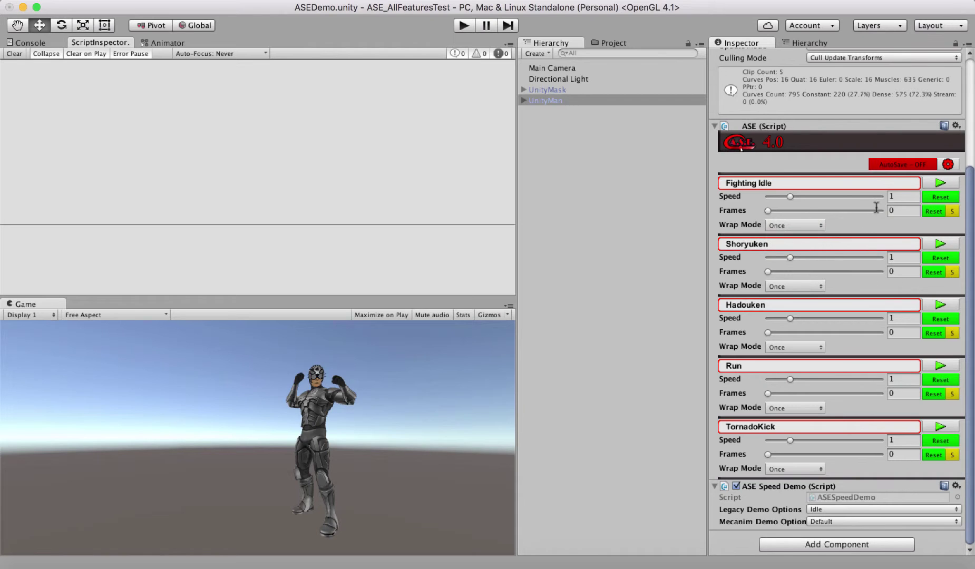
{"action": "left_click", "coordinate": [801, 225]}
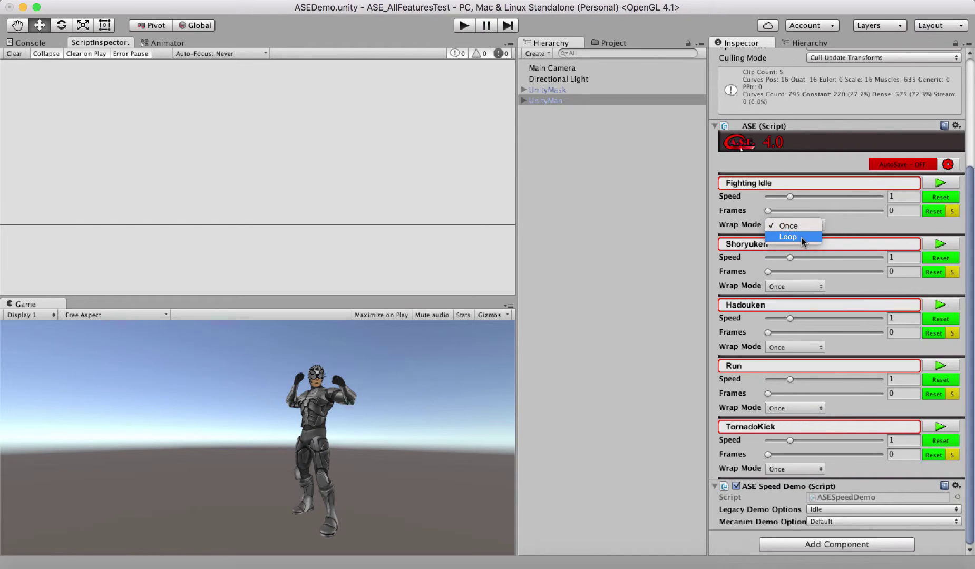
{"action": "left_click", "coordinate": [802, 237]}
- Preview UnityMan's looping Fighting Idle clip and stop playback
{"action": "left_click", "coordinate": [941, 183]}
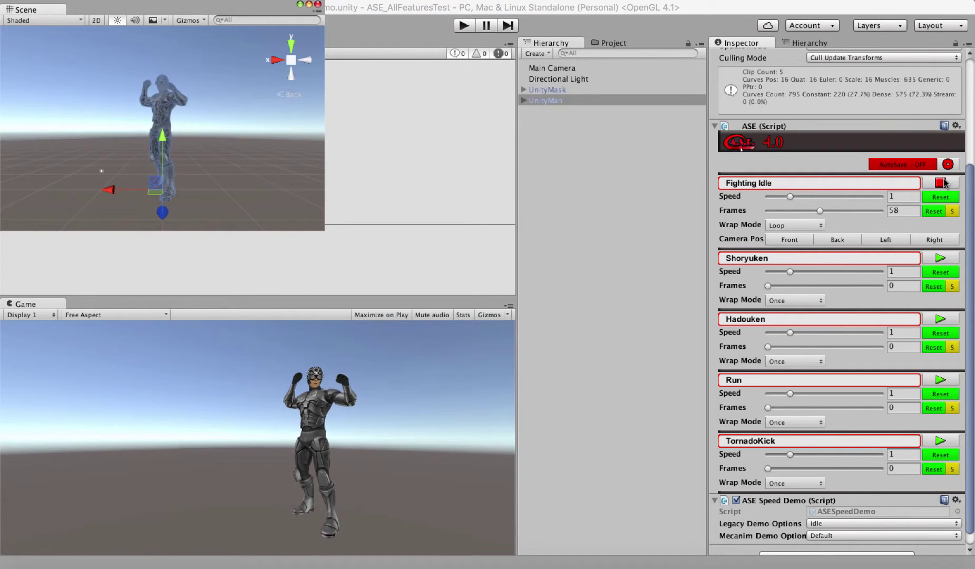
{"action": "left_click", "coordinate": [940, 183]}
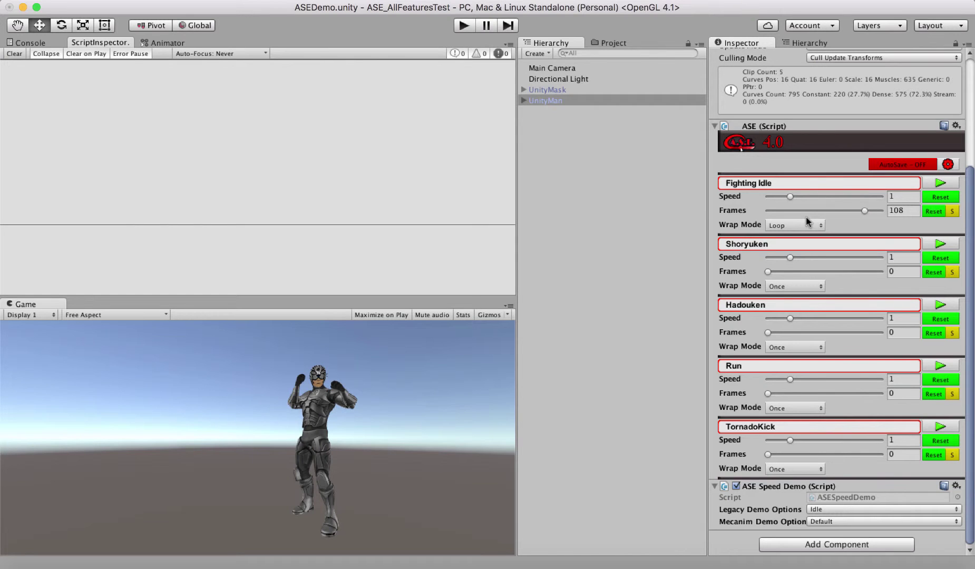
{"action": "scroll", "coordinate": [806, 216], "scroll_direction": "up", "scroll_amount": 5}
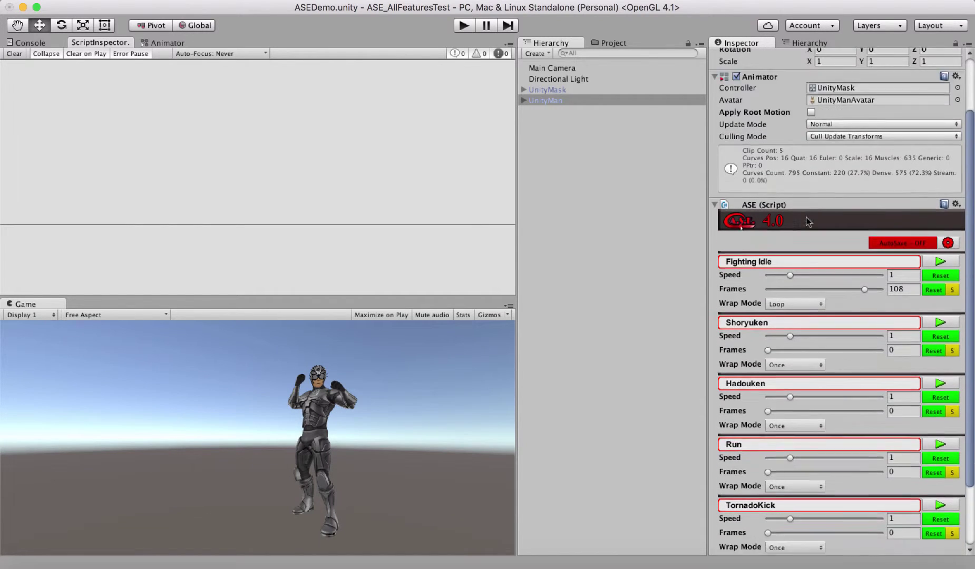
- Review UnityMan's ASE and ASE Speed Demo components in the Inspector and start Play mode
{"action": "scroll", "coordinate": [806, 216], "scroll_direction": "down", "scroll_amount": 4}
{"action": "scroll", "coordinate": [806, 217], "scroll_direction": "down", "scroll_amount": 1}
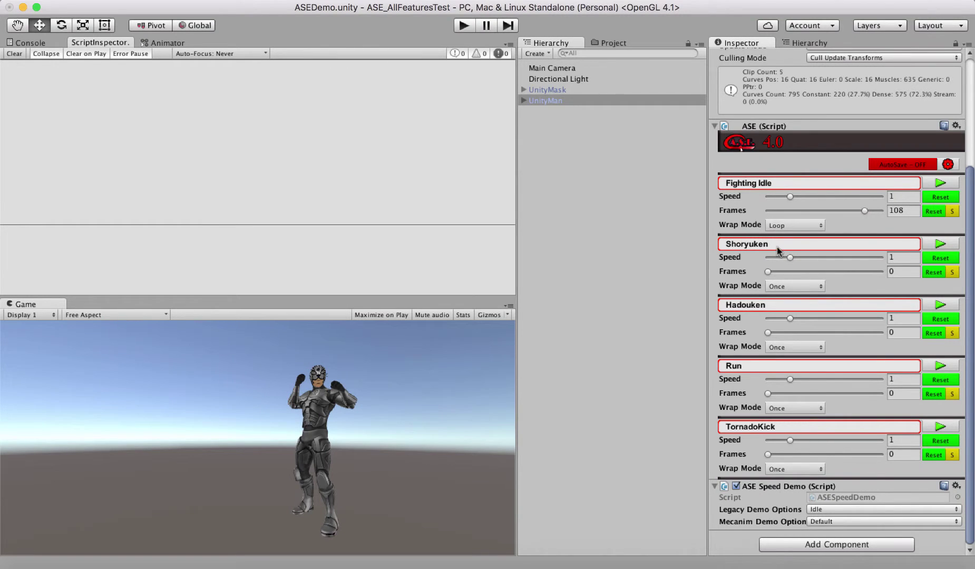
{"action": "scroll", "coordinate": [777, 247], "scroll_direction": "up", "scroll_amount": 5}
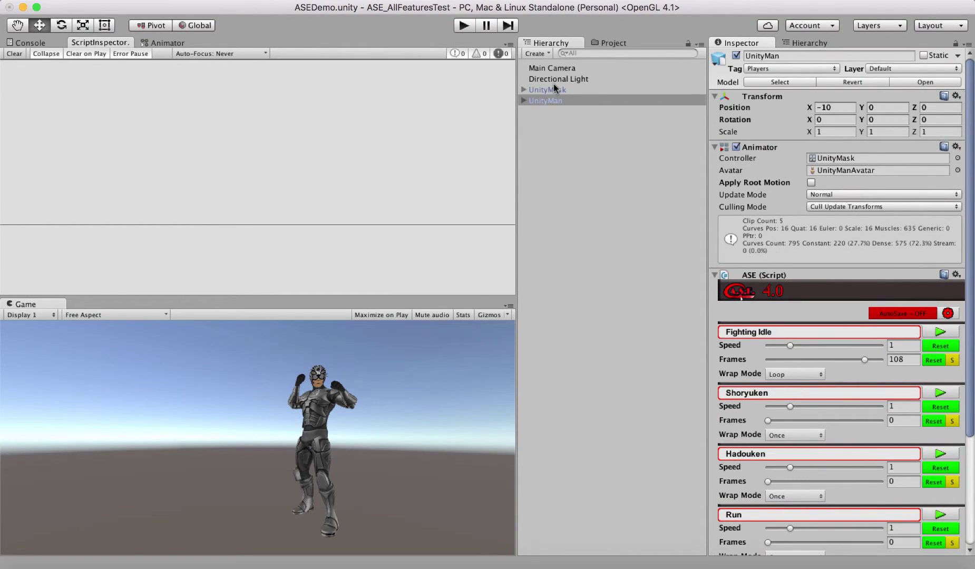
{"action": "scroll", "coordinate": [810, 325], "scroll_direction": "down", "scroll_amount": 5}
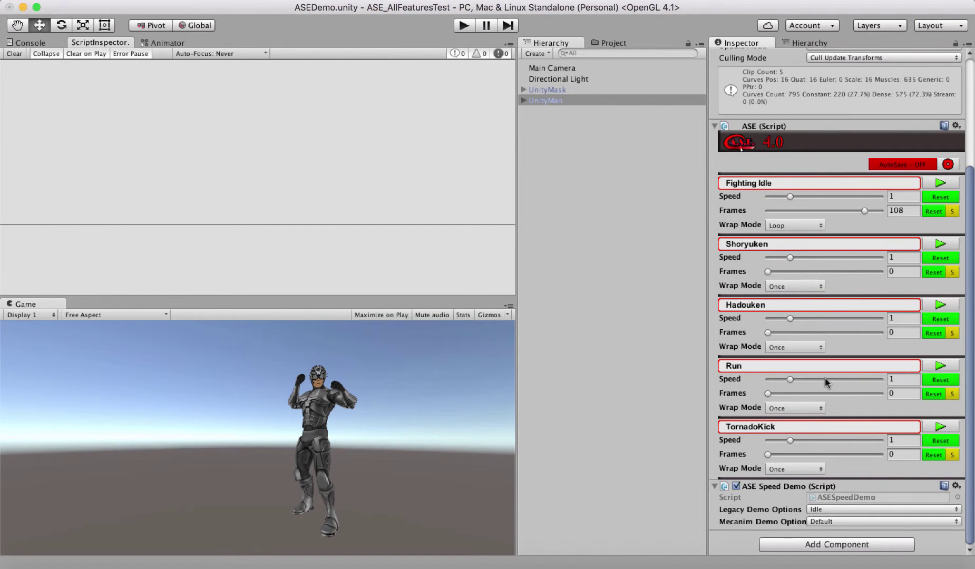
{"action": "left_click", "coordinate": [463, 25]}
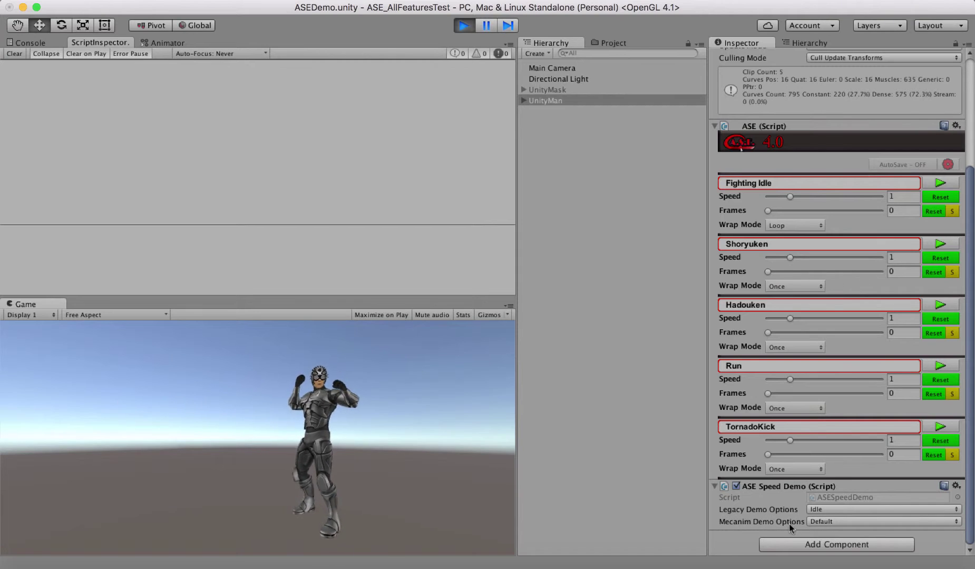
- View the Mecanim Demo Options choices without changing them and examine the MecanimOptions branches in the ASESpeedDemo script
{"action": "left_click", "coordinate": [842, 524]}
{"action": "left_click", "coordinate": [842, 525]}
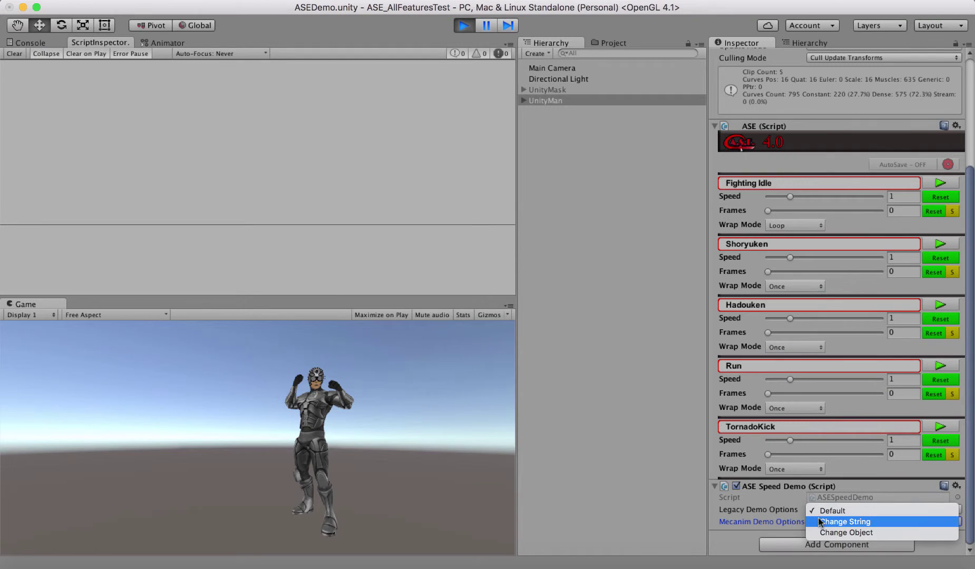
{"action": "left_click", "coordinate": [759, 521]}
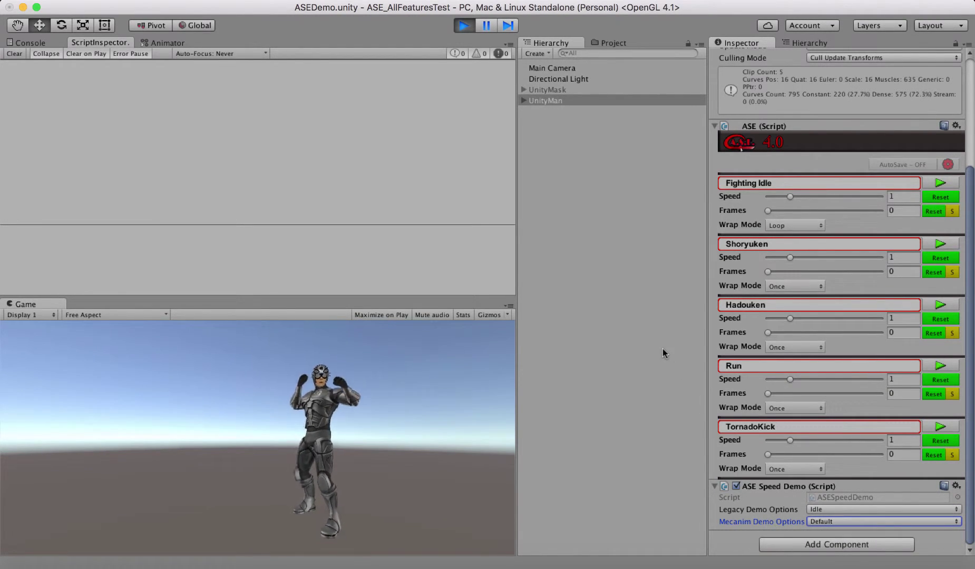
{"action": "key", "text": "super+Tab"}
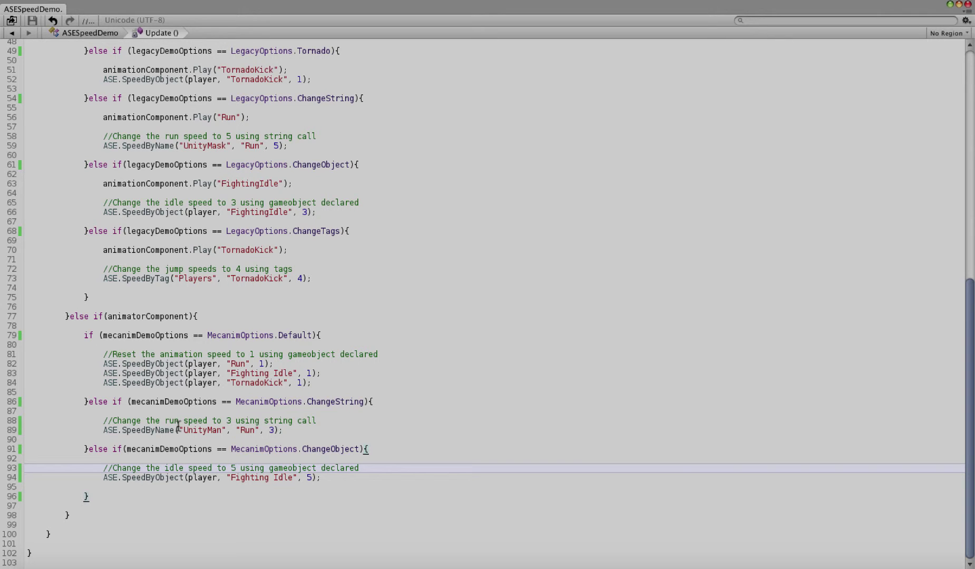
{"action": "key", "text": "super+w"}
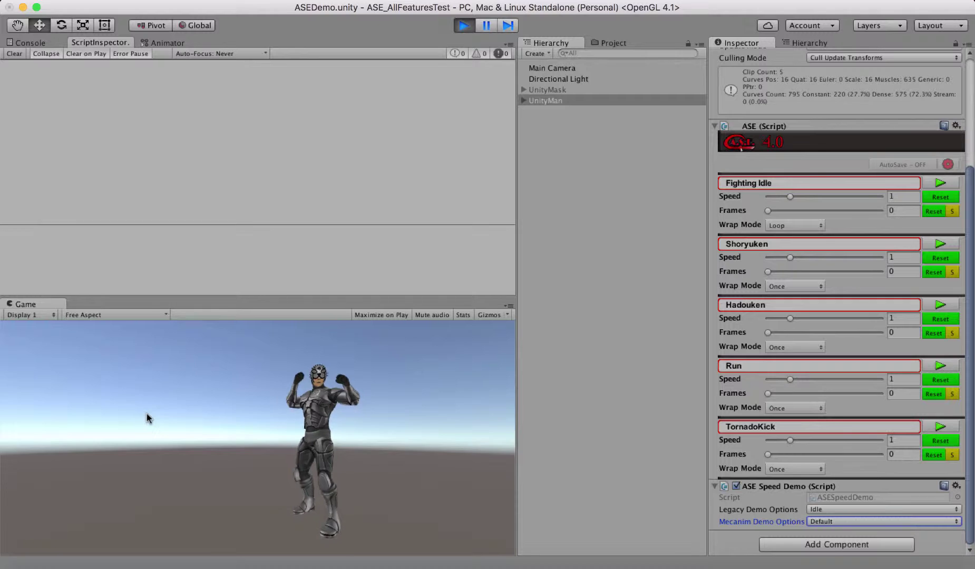
- Switch UnityMan's Mecanim Demo Options to Change String, back to Default, and to Change String again
{"action": "left_click", "coordinate": [870, 520]}
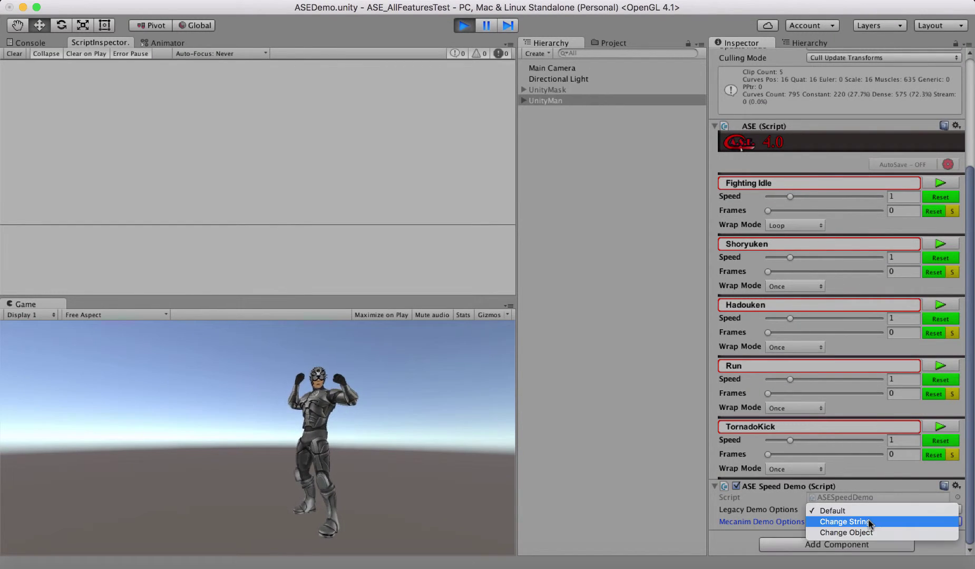
{"action": "left_click", "coordinate": [868, 522]}
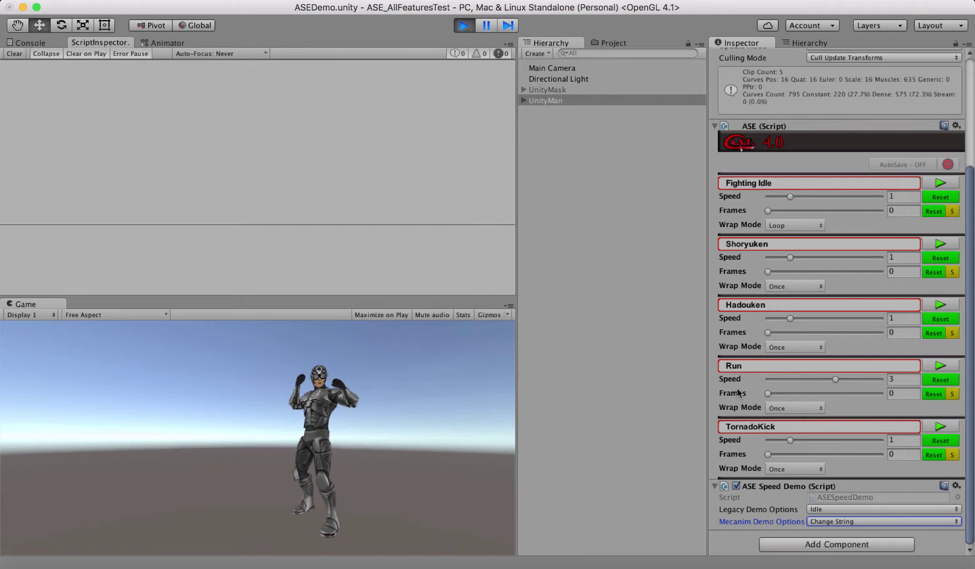
{"action": "left_click", "coordinate": [838, 521]}
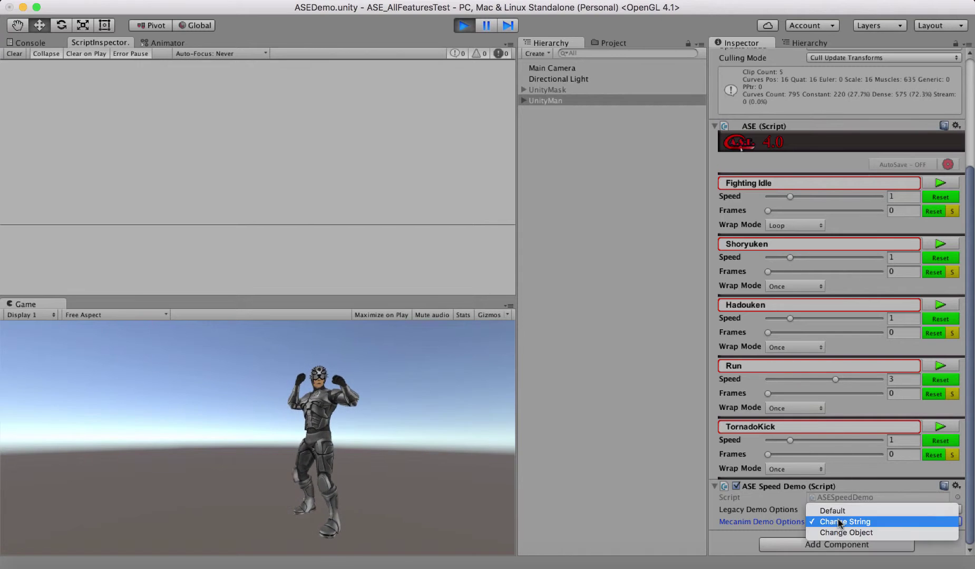
{"action": "left_click", "coordinate": [837, 511]}
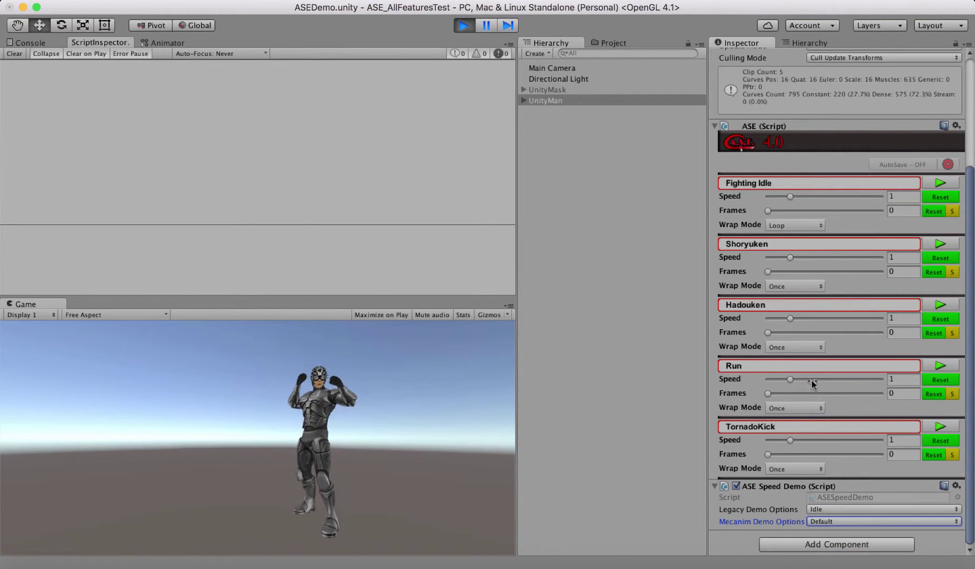
{"action": "left_click", "coordinate": [858, 522]}
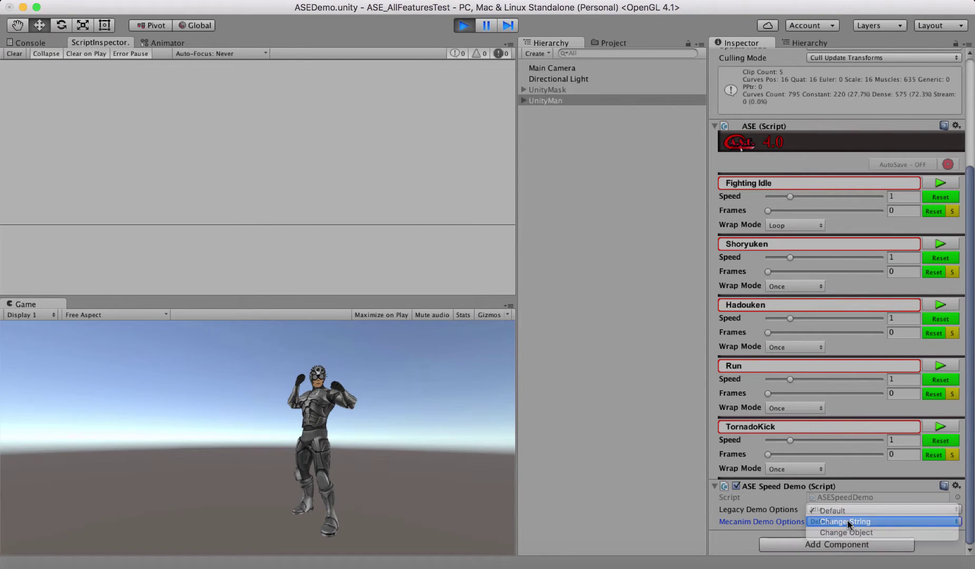
{"action": "left_click", "coordinate": [848, 521]}
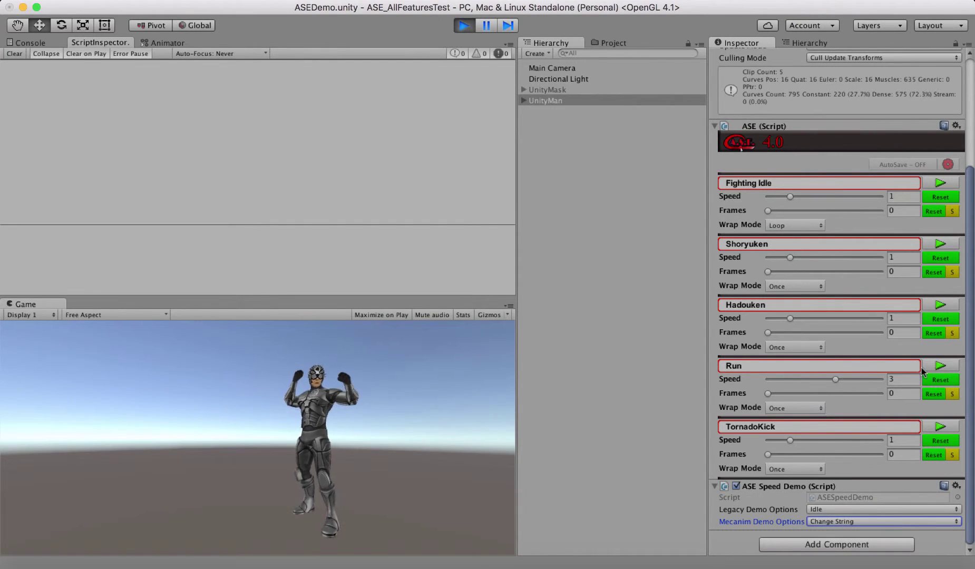
- Preview UnityMan's Run clip and set its wrap mode to Loop
{"action": "left_click", "coordinate": [941, 365]}
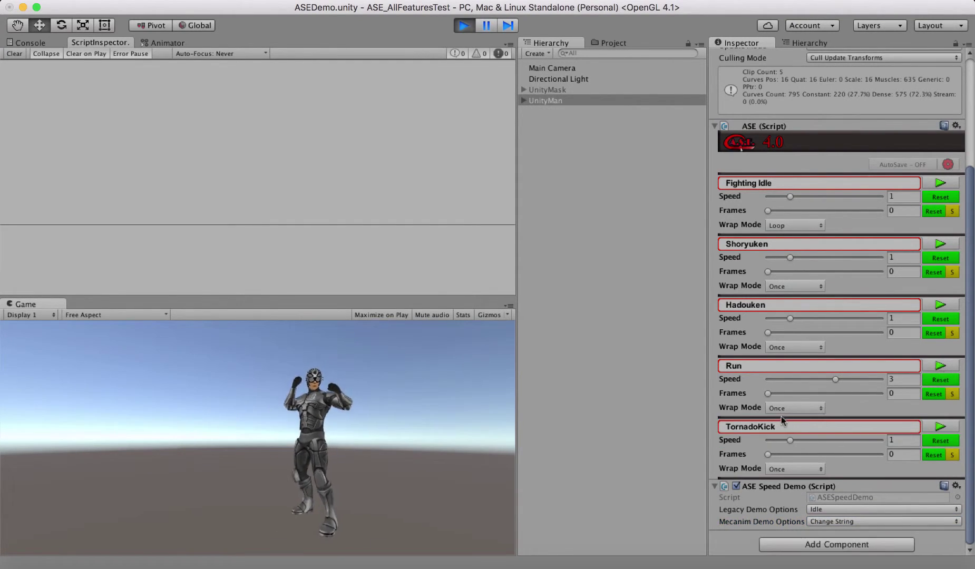
{"action": "left_click", "coordinate": [814, 408]}
{"action": "left_click", "coordinate": [807, 421]}
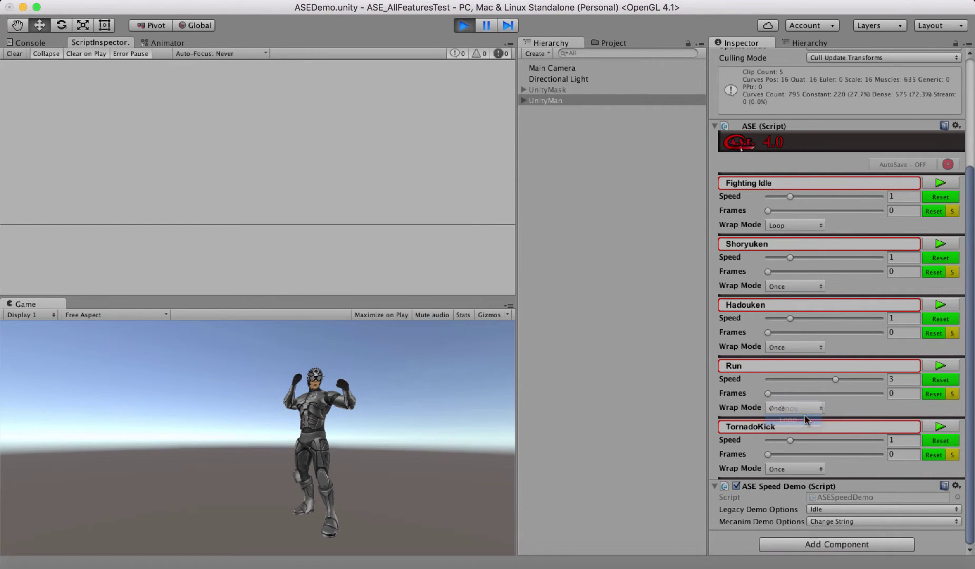
- Preview UnityMan's looping Run clip twice, stopping playback each time
{"action": "left_click", "coordinate": [941, 369]}
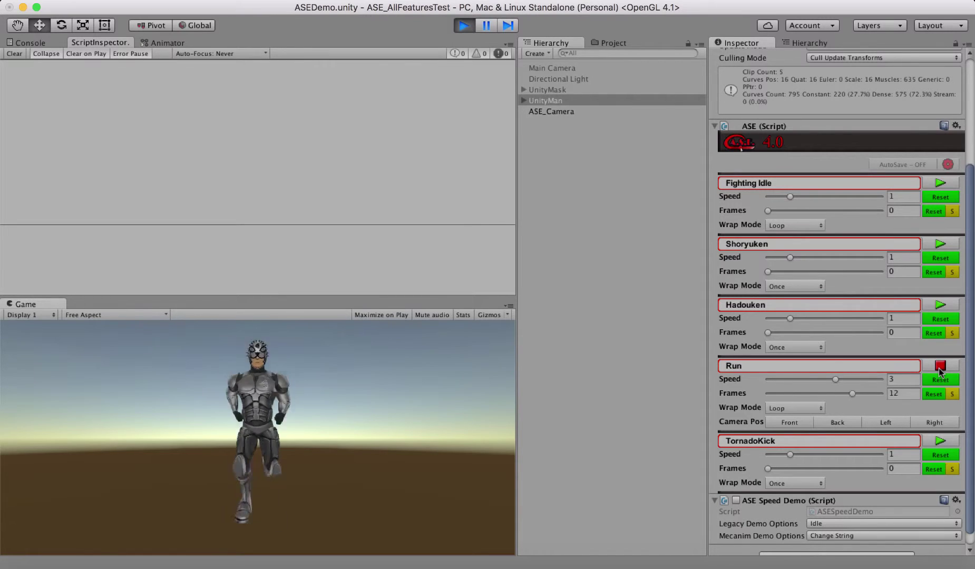
{"action": "left_click", "coordinate": [939, 368]}
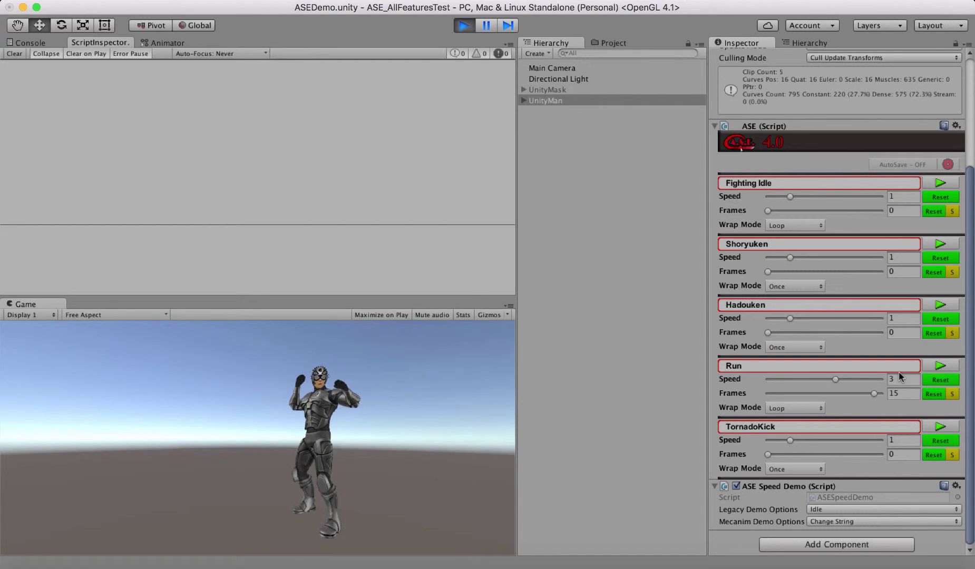
{"action": "left_click", "coordinate": [936, 366]}
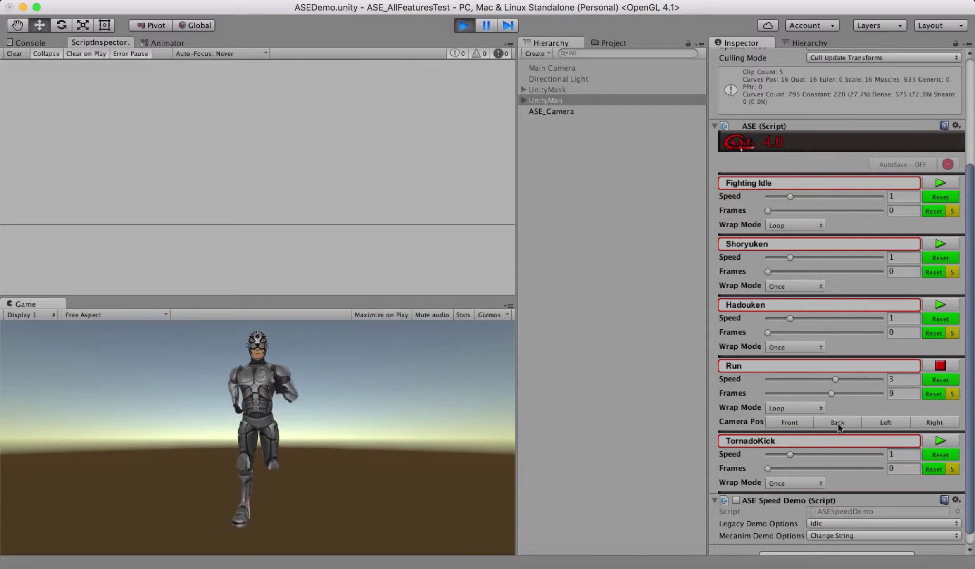
{"action": "left_click", "coordinate": [947, 366]}
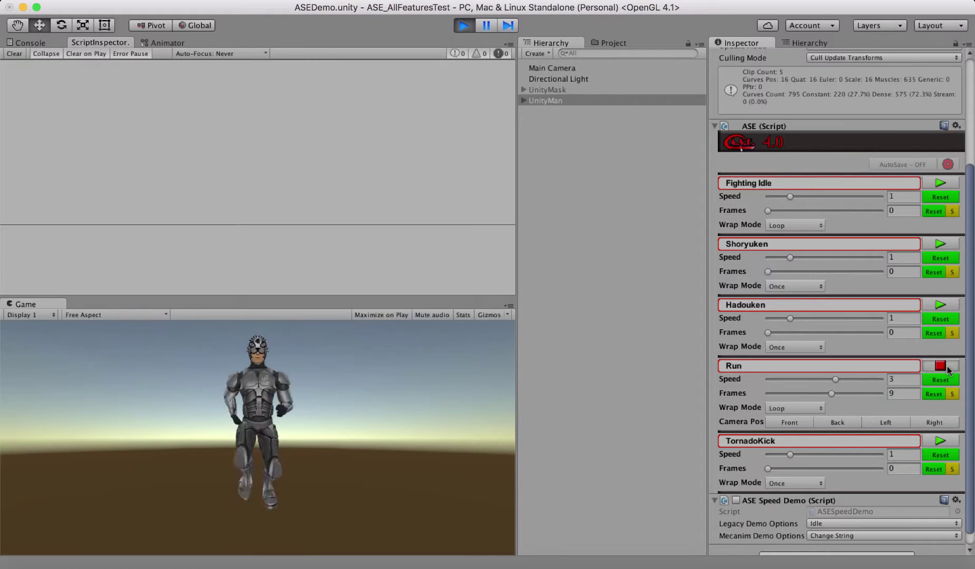
- Preview the looping Run clip from the Back, Left and Right camera positions and stop playback
{"action": "left_click", "coordinate": [947, 366]}
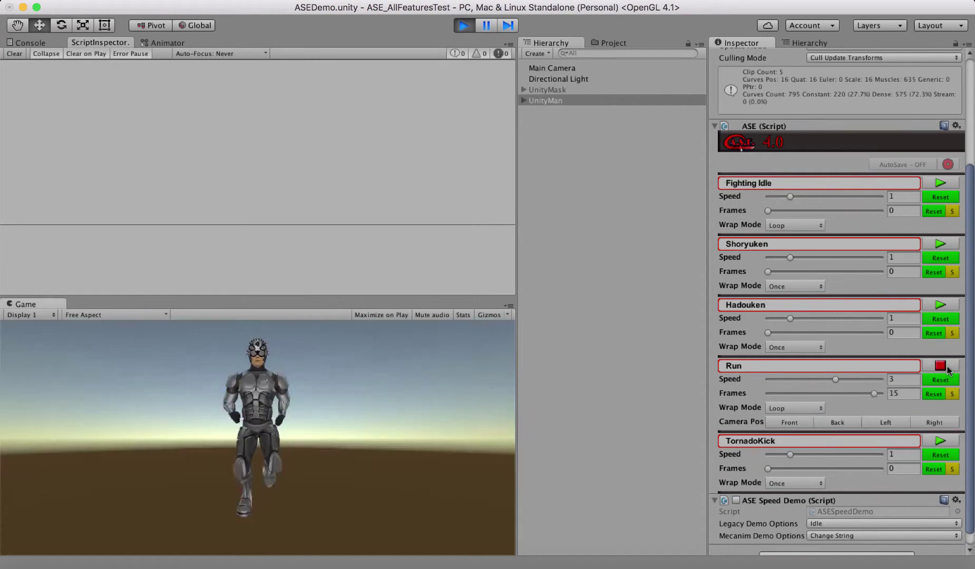
{"action": "left_click", "coordinate": [835, 424]}
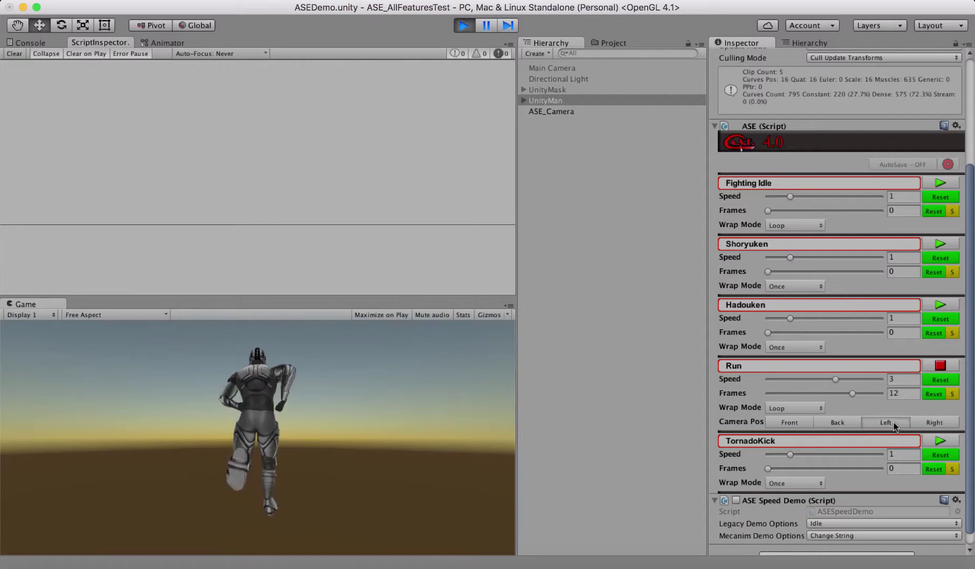
{"action": "left_click", "coordinate": [938, 424]}
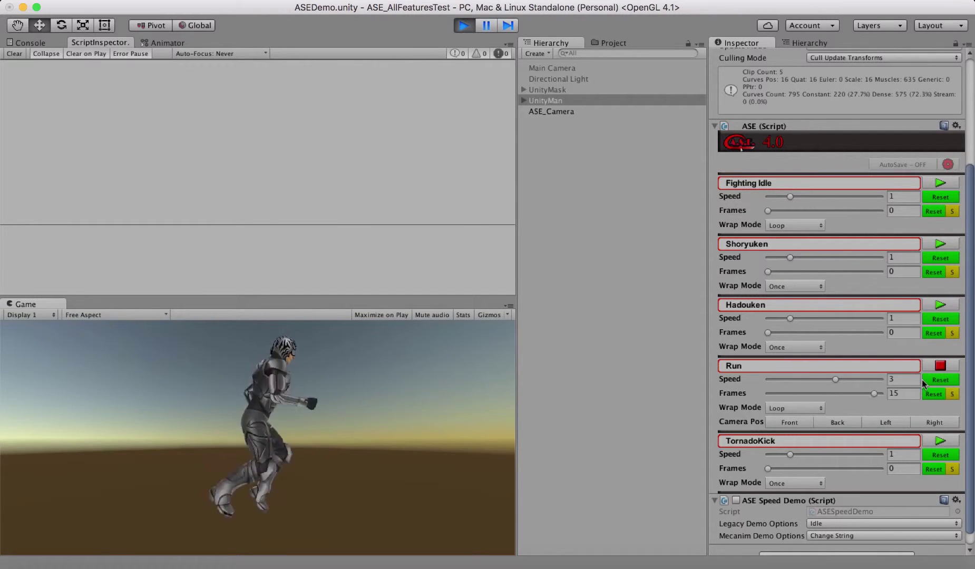
{"action": "left_click", "coordinate": [940, 365]}
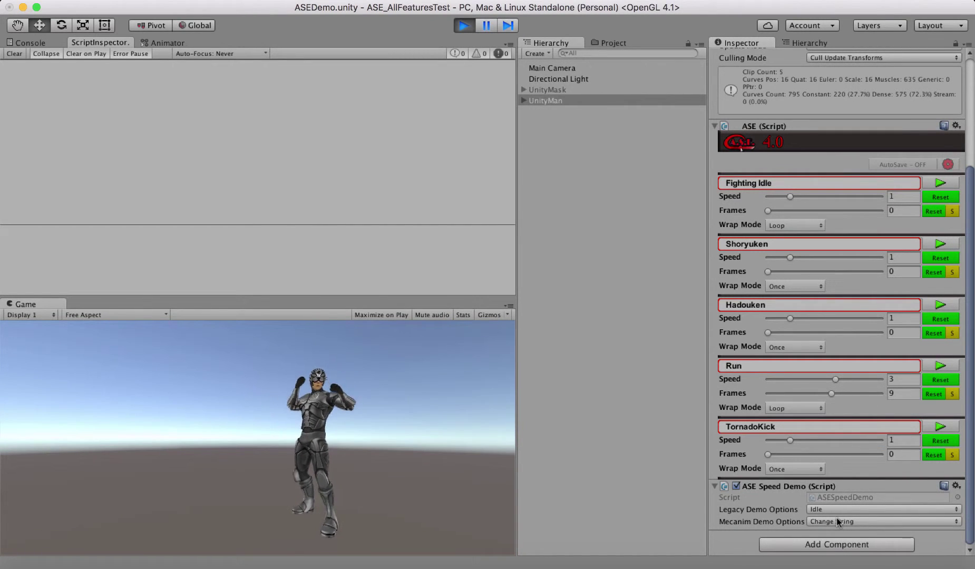
- Examine the MecanimOptions.ChangeObject branch for Fighting Idle in the ASESpeedDemo script and return to Unity
{"action": "key", "text": "super+grave"}
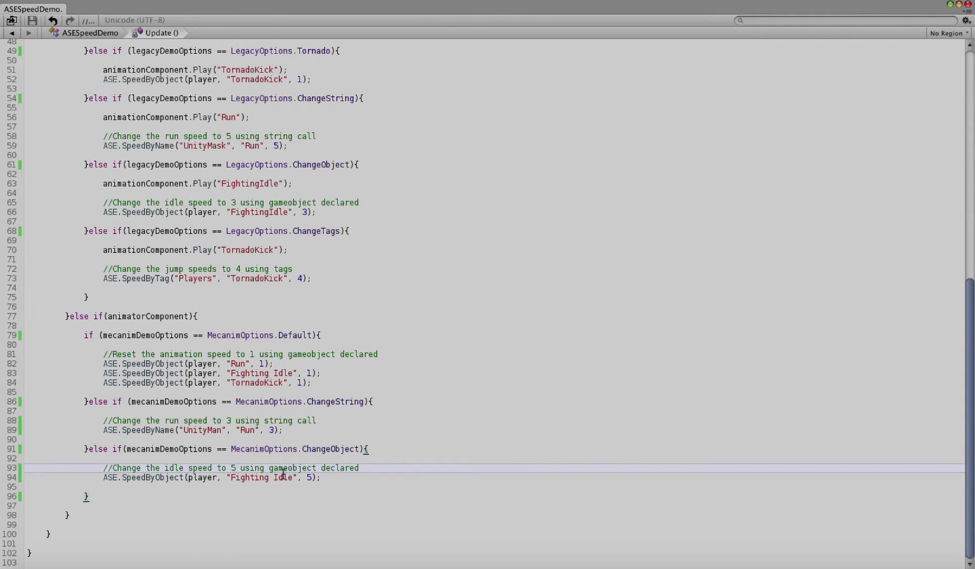
{"action": "mouse_move", "coordinate": [193, 478]}
{"action": "key", "text": "super+w"}
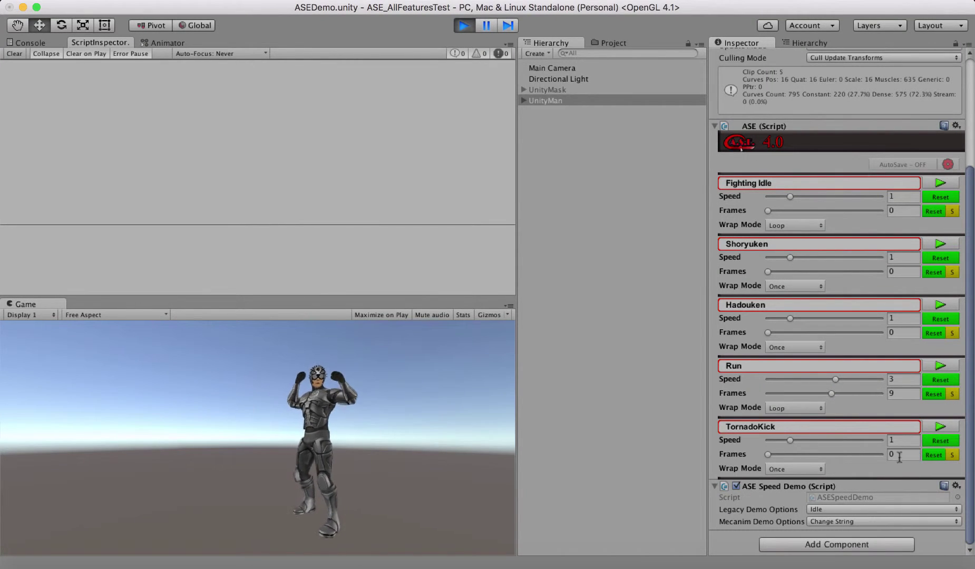
- Set UnityMan's Mecanim Demo Options to Change Object and restore them to Default
{"action": "left_click", "coordinate": [869, 523]}
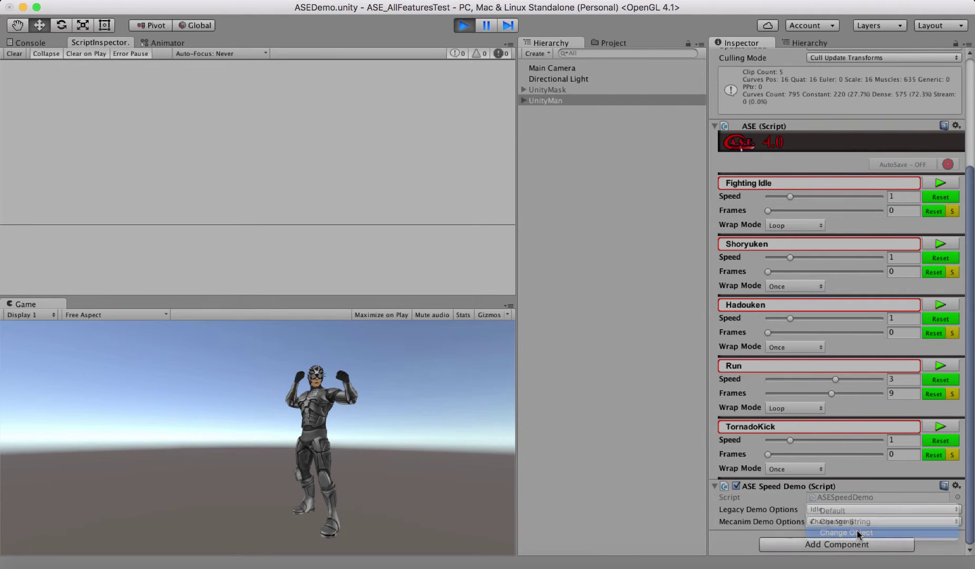
{"action": "left_click", "coordinate": [857, 531]}
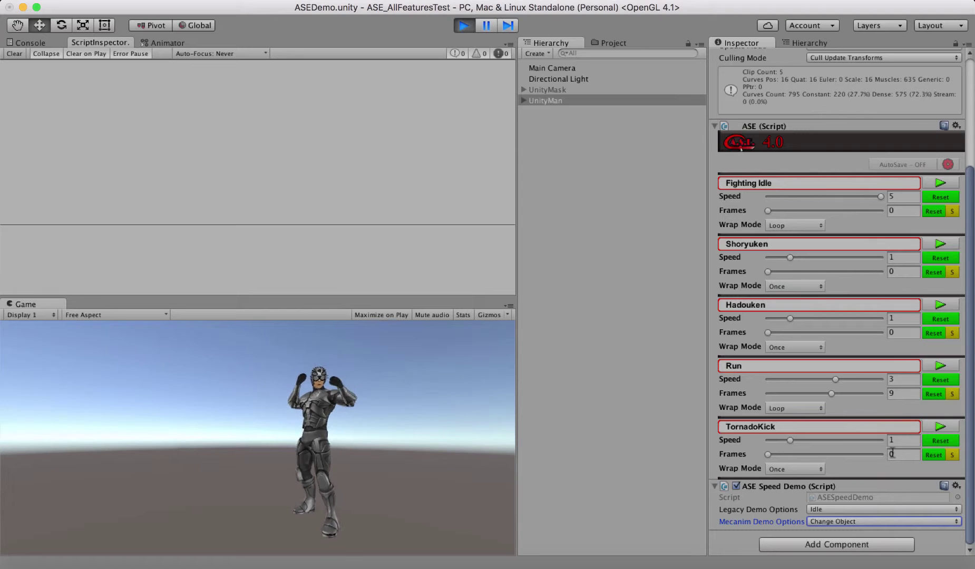
{"action": "left_click", "coordinate": [857, 519]}
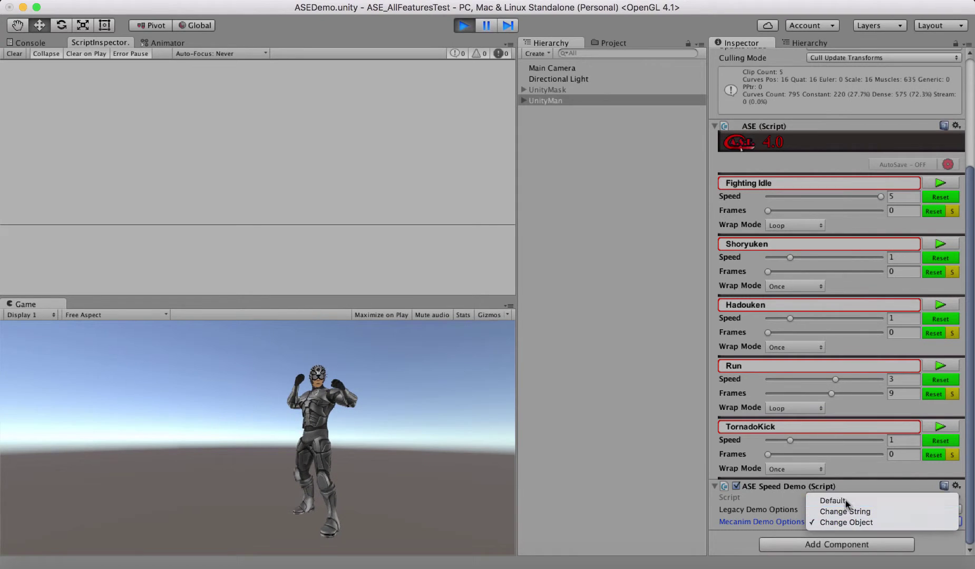
{"action": "left_click", "coordinate": [845, 500]}
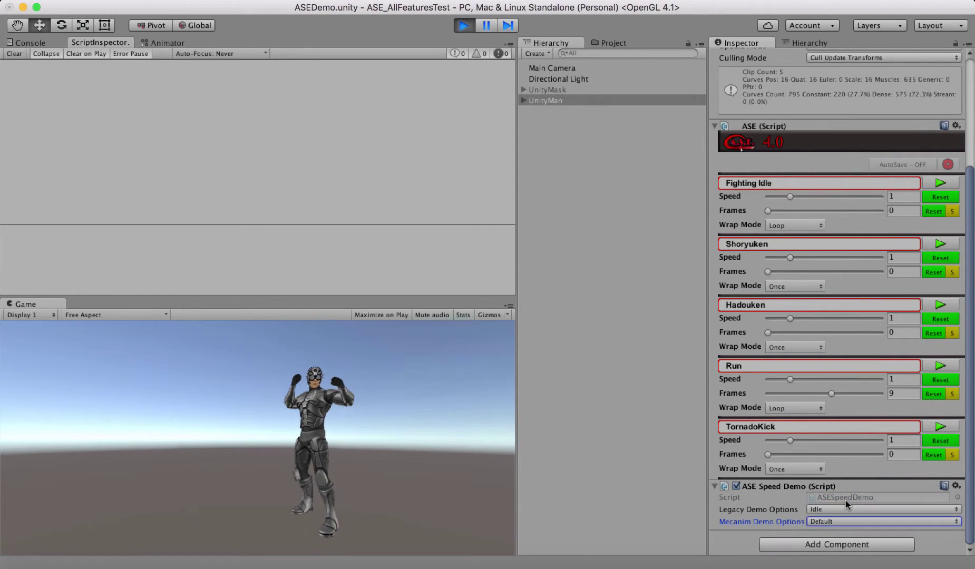
- Exit Play mode and activate the UnityMask object
{"action": "left_click", "coordinate": [462, 27]}
{"action": "left_click", "coordinate": [564, 90]}
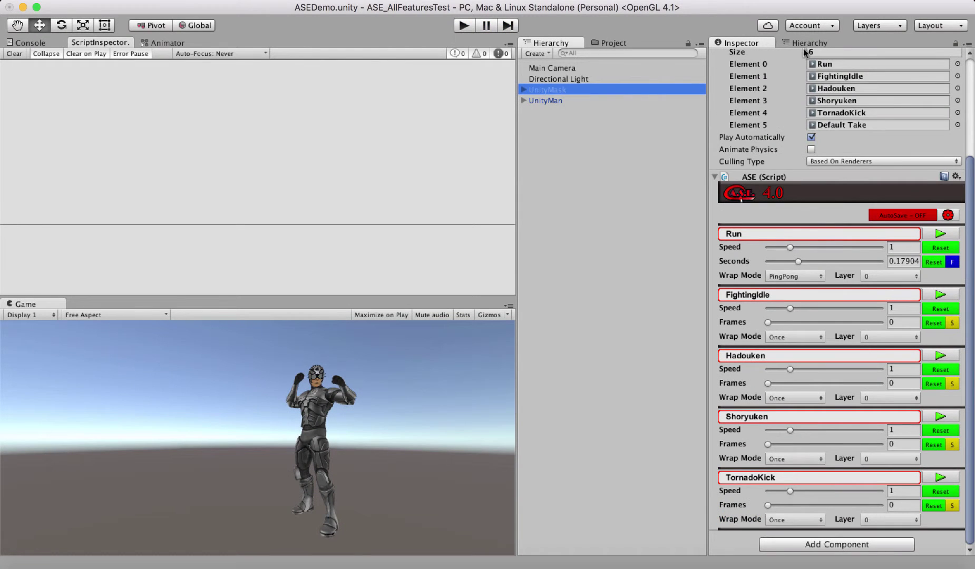
{"action": "scroll", "coordinate": [783, 123], "scroll_direction": "up", "scroll_amount": 5}
{"action": "left_click", "coordinate": [735, 56]}
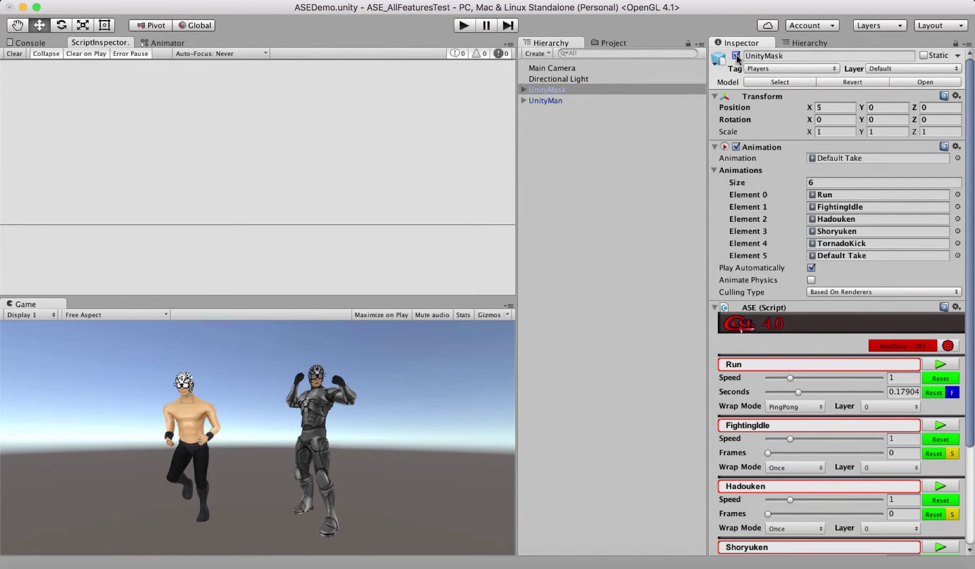
- Review UnityMask's Animation and ASE components, and select UnityMan to view its settings
{"action": "scroll", "coordinate": [848, 293], "scroll_direction": "down", "scroll_amount": 5}
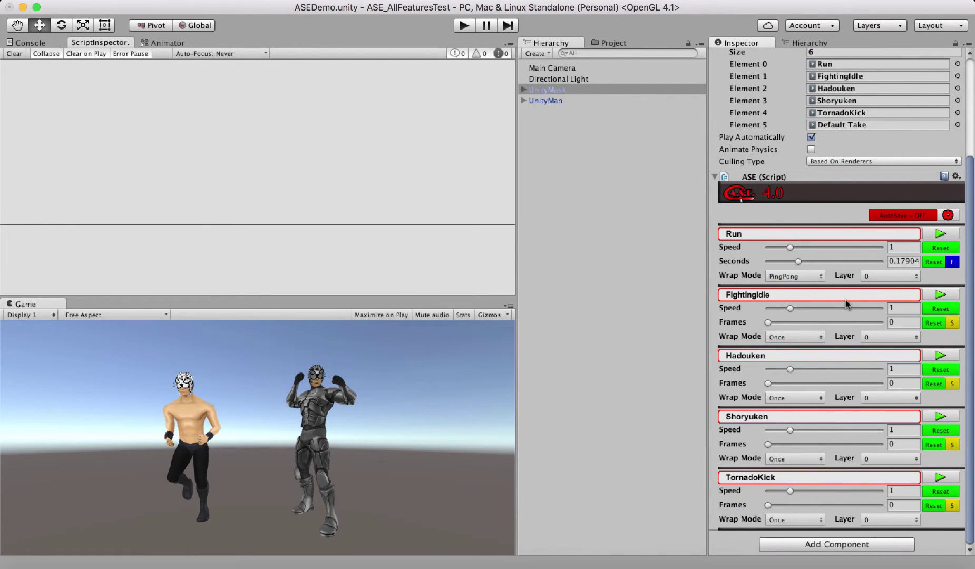
{"action": "scroll", "coordinate": [845, 299], "scroll_direction": "up", "scroll_amount": 5}
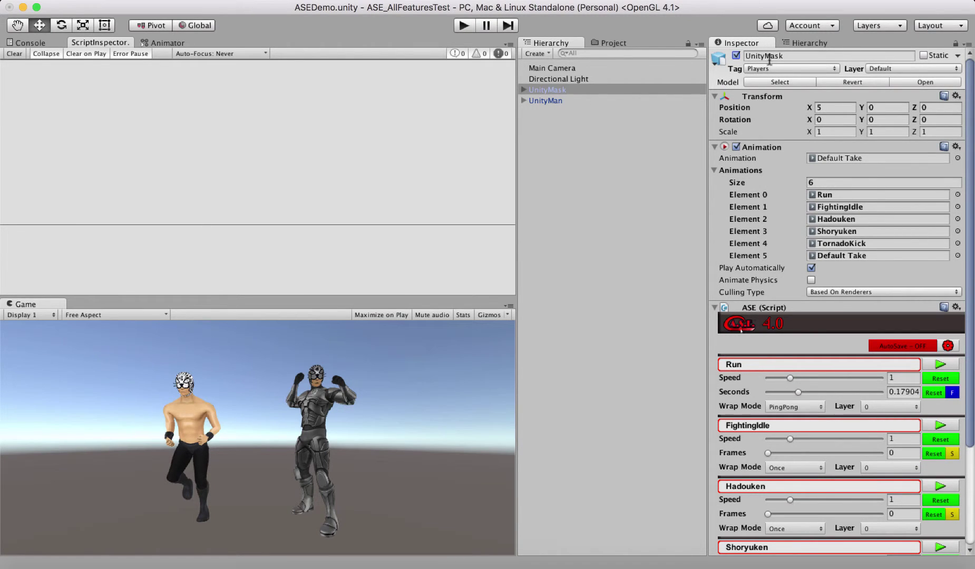
{"action": "left_click", "coordinate": [595, 100]}
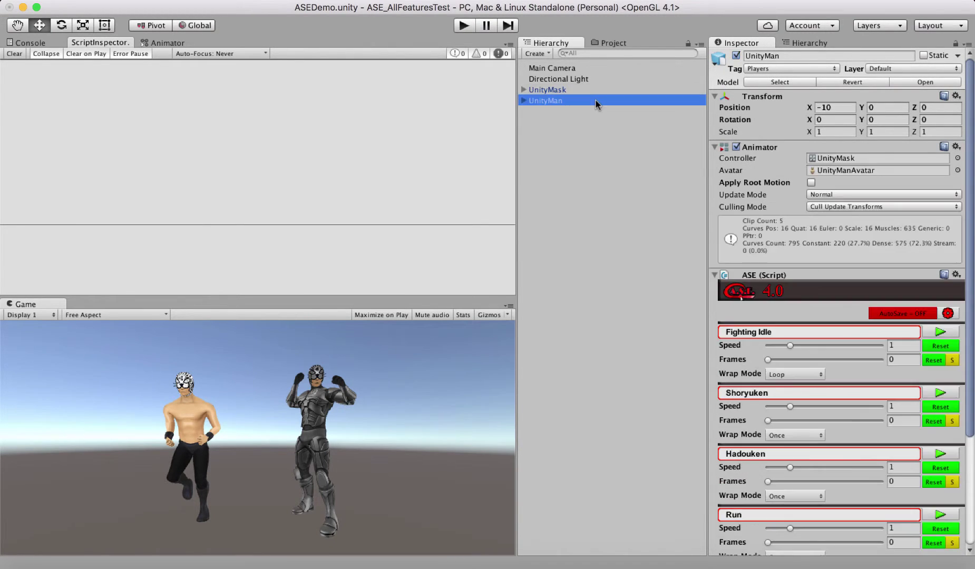
- Select UnityMask, start and stop a quick play test, and add the ASE Speed Demo script to it
{"action": "left_click", "coordinate": [573, 89]}
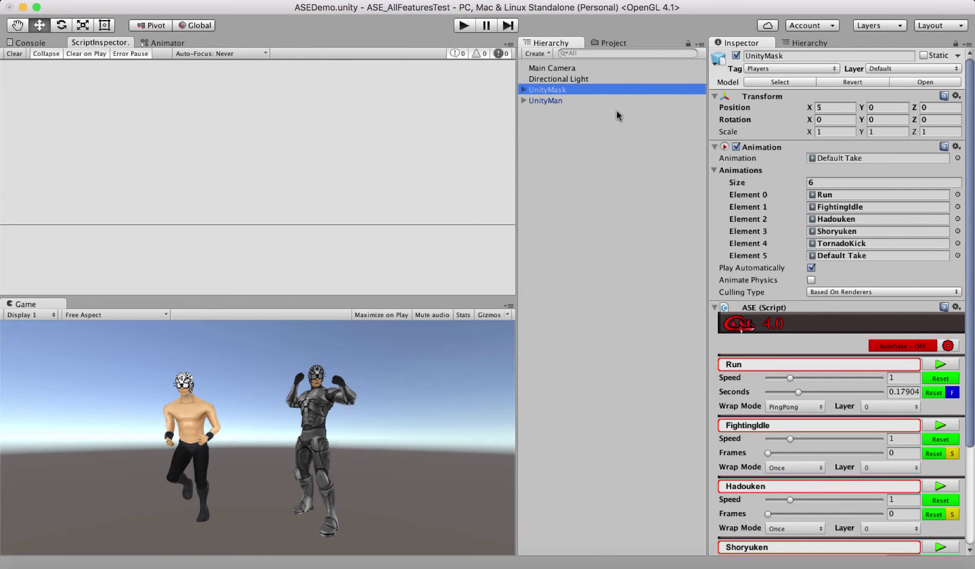
{"action": "left_click", "coordinate": [459, 25]}
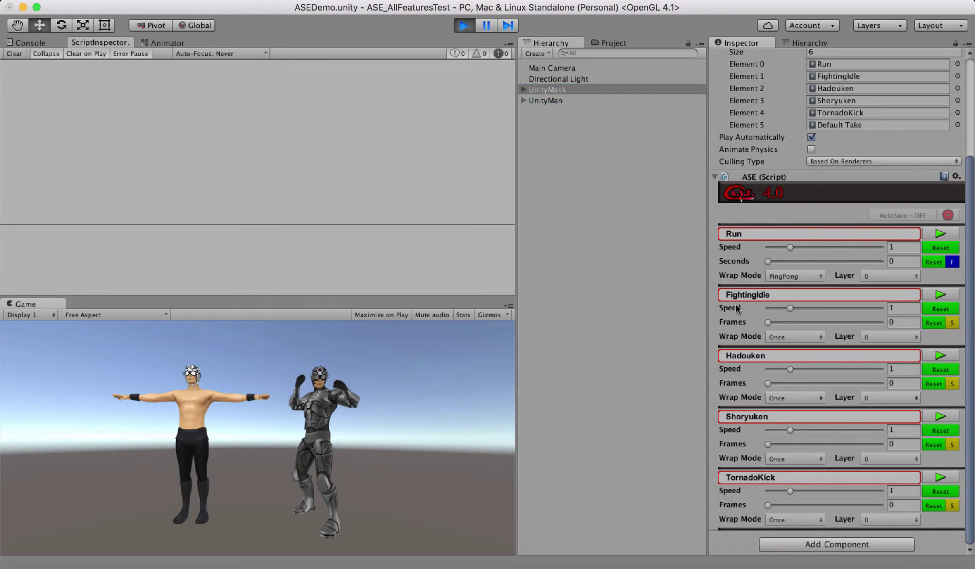
{"action": "left_click", "coordinate": [462, 26]}
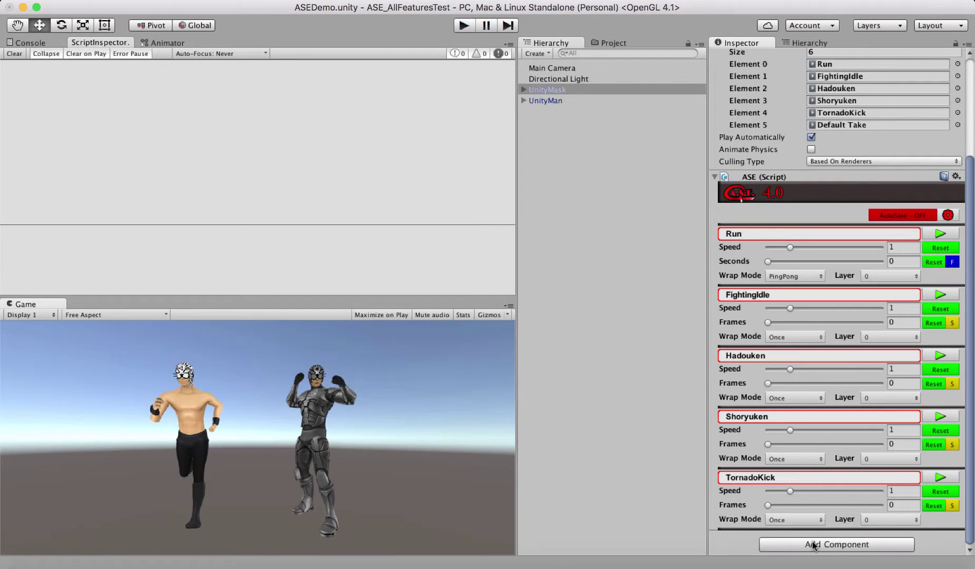
{"action": "left_click", "coordinate": [813, 545]}
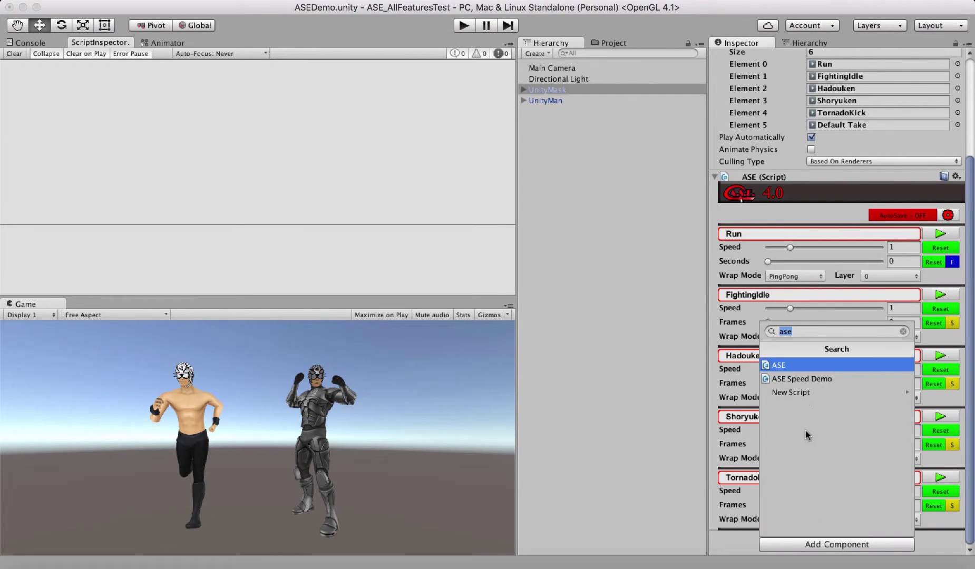
{"action": "left_click", "coordinate": [810, 381]}
{"action": "scroll", "coordinate": [799, 434], "scroll_direction": "down", "scroll_amount": 3}
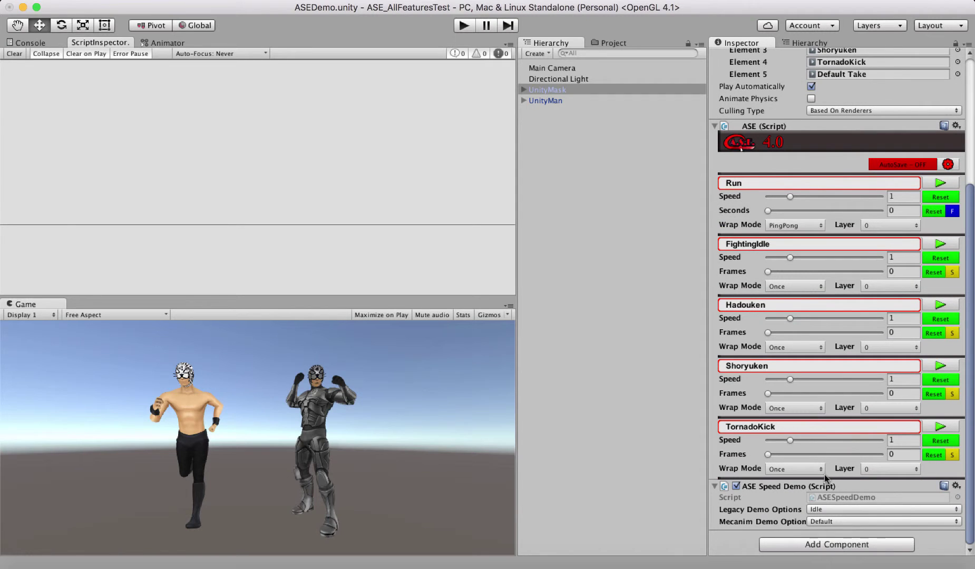
- Enter Play mode and set UnityMask's Legacy Demo Options to Run and then to Tornado
{"action": "left_click", "coordinate": [463, 25]}
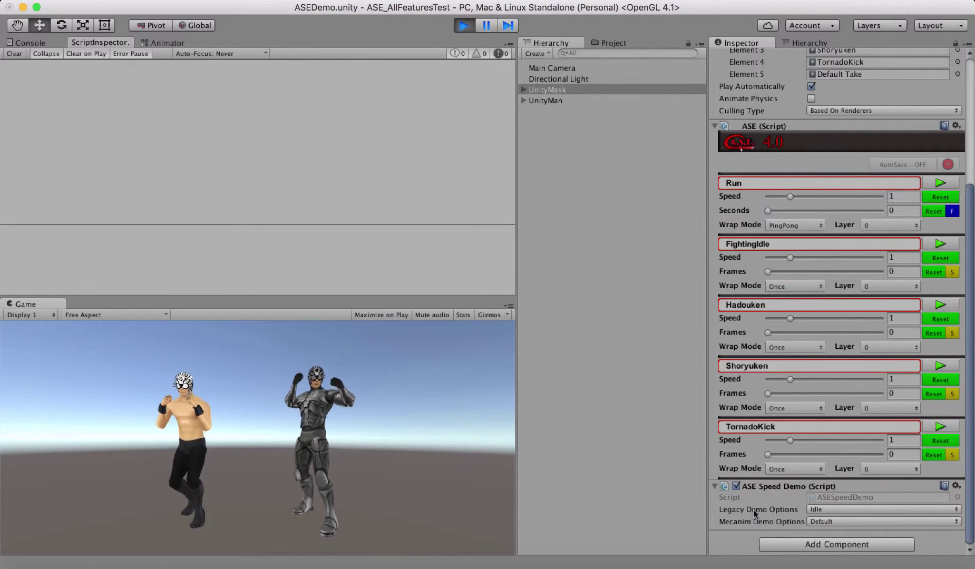
{"action": "left_click", "coordinate": [822, 509]}
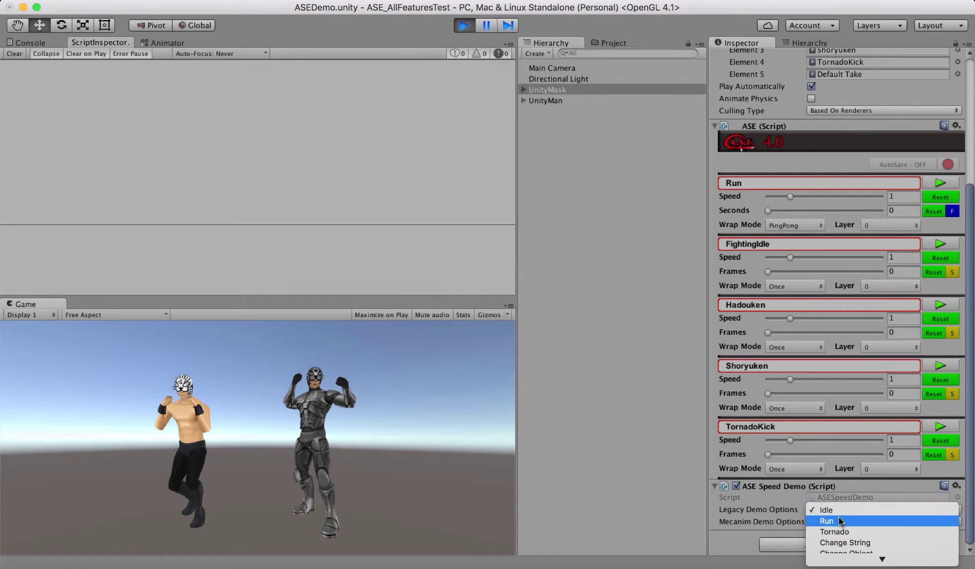
{"action": "left_click", "coordinate": [838, 521]}
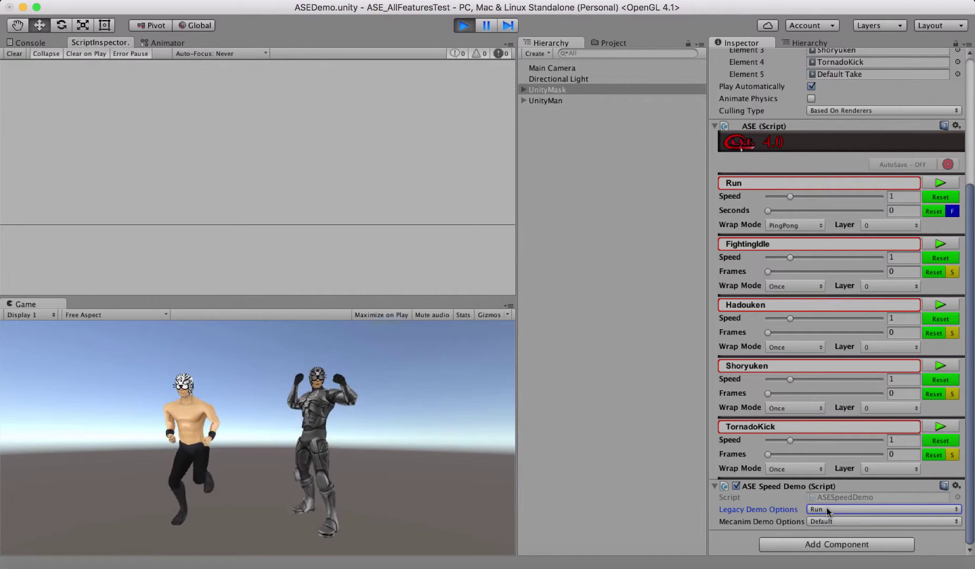
{"action": "left_click", "coordinate": [834, 509]}
{"action": "left_click", "coordinate": [834, 521]}
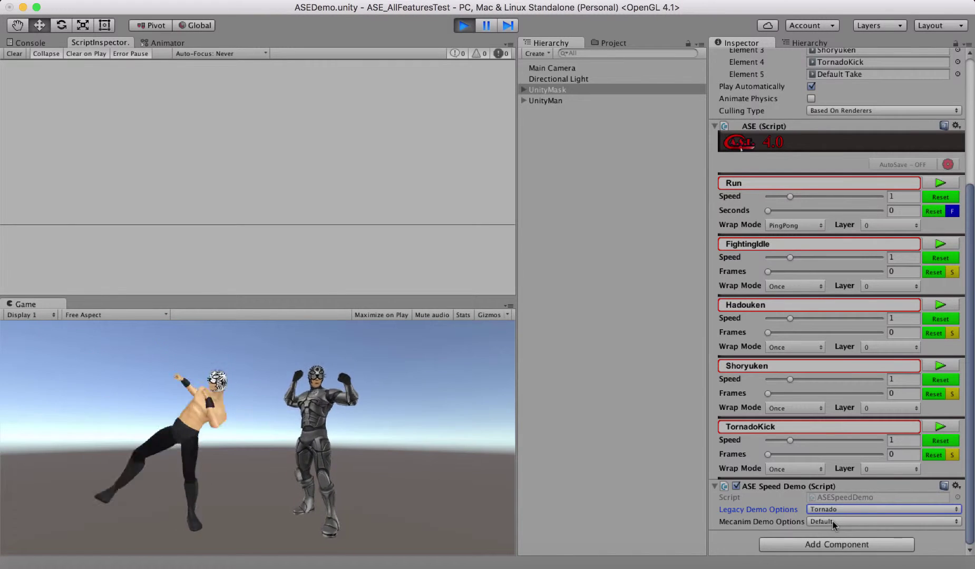
- Set UnityMask's Legacy Demo Options to Change Tags
{"action": "left_click", "coordinate": [816, 509]}
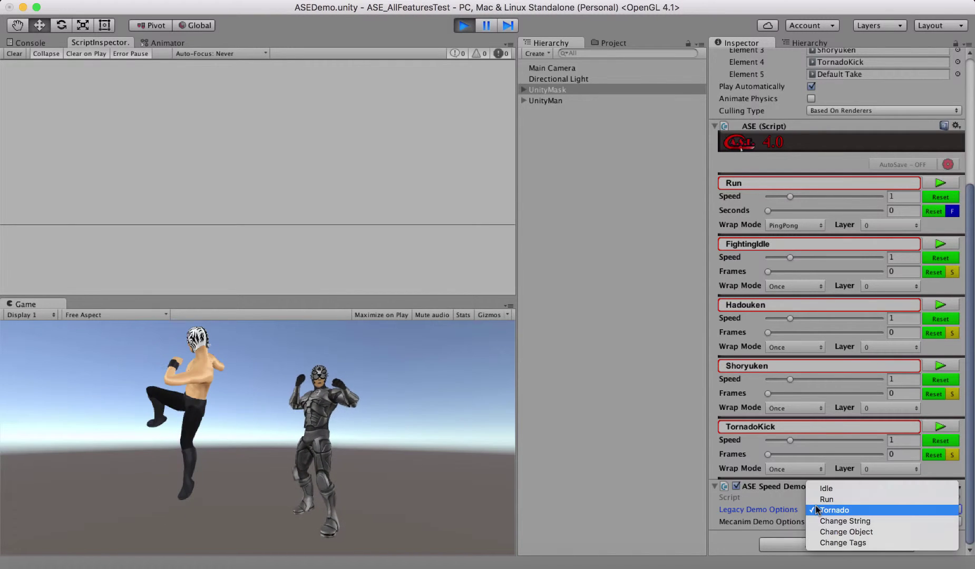
{"action": "left_click", "coordinate": [771, 510]}
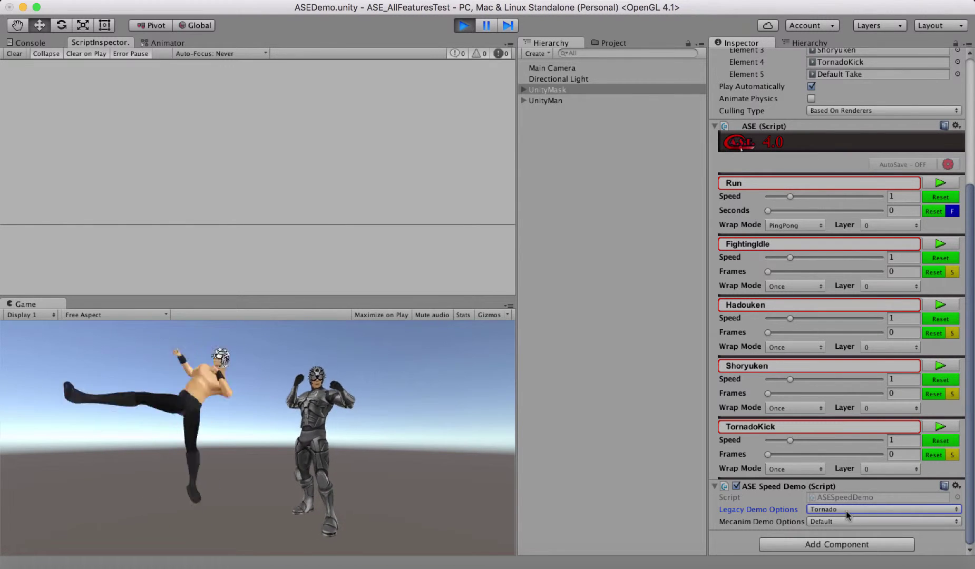
{"action": "left_click", "coordinate": [823, 510]}
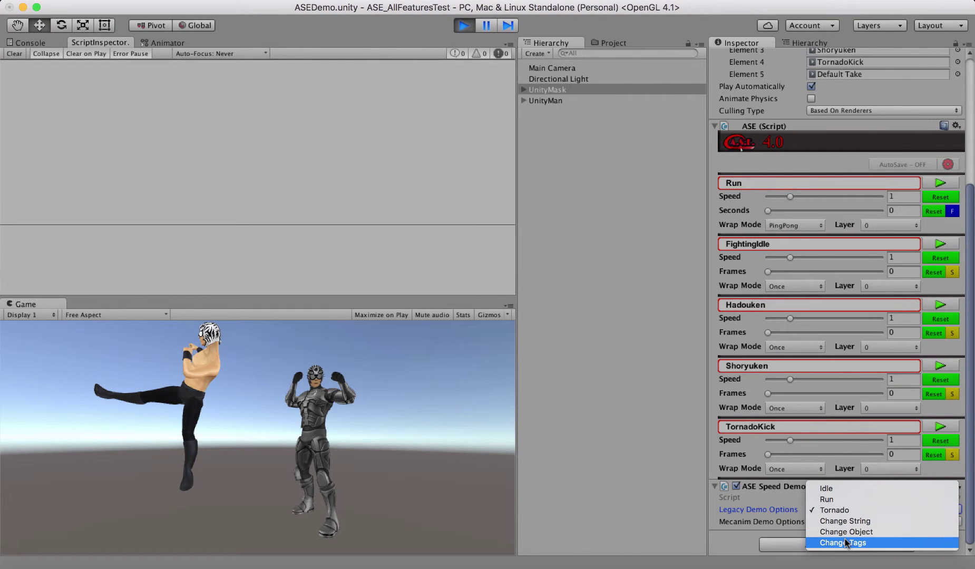
{"action": "left_click", "coordinate": [822, 532]}
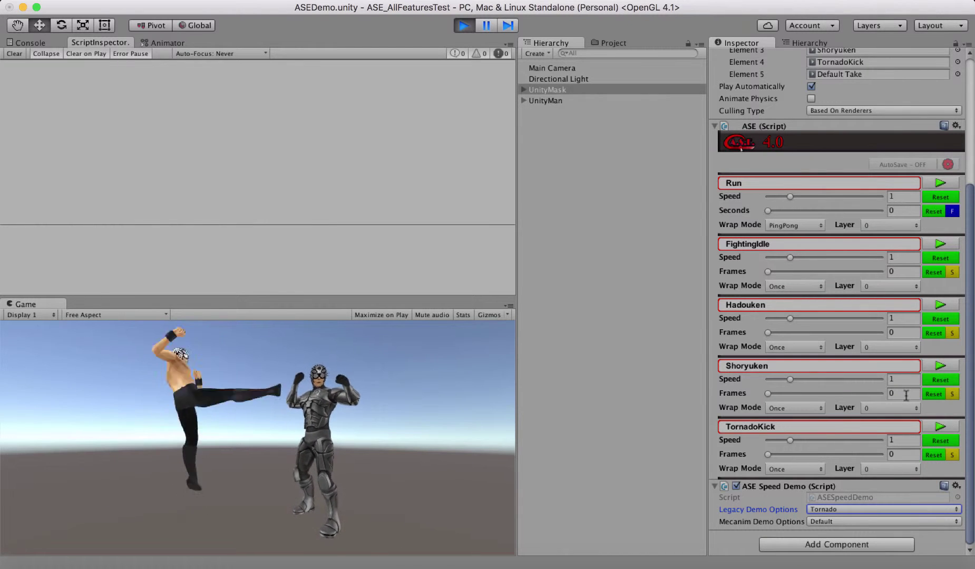
{"action": "left_click", "coordinate": [829, 510]}
{"action": "left_click", "coordinate": [843, 539]}
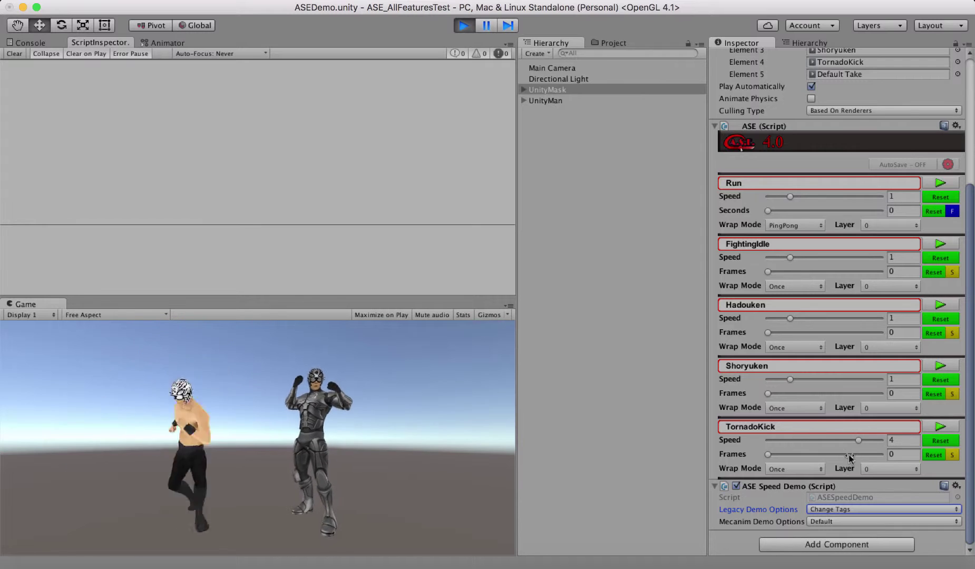
- Select UnityMan and set its Mecanim Demo Options to Change Object and back to Default
{"action": "left_click", "coordinate": [556, 104]}
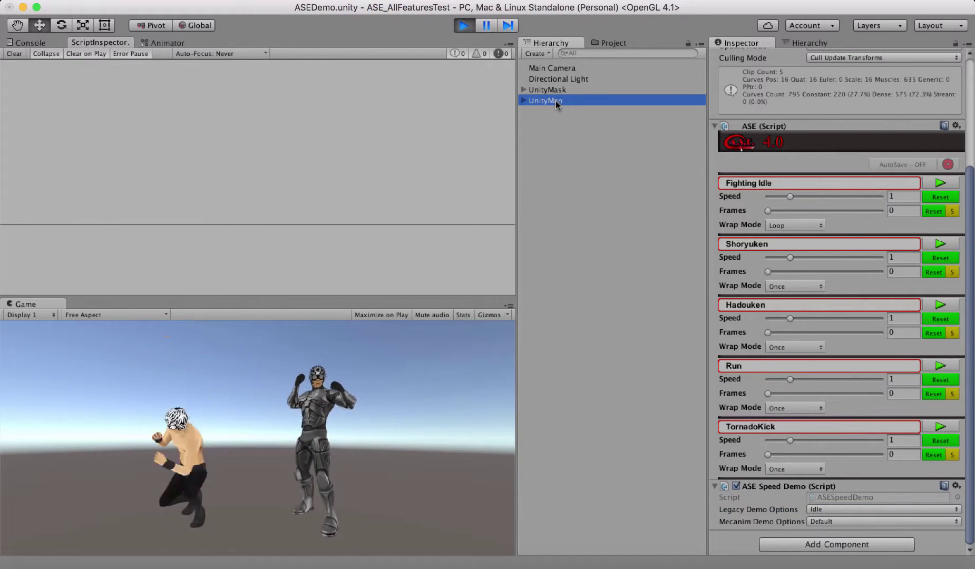
{"action": "left_click", "coordinate": [848, 520]}
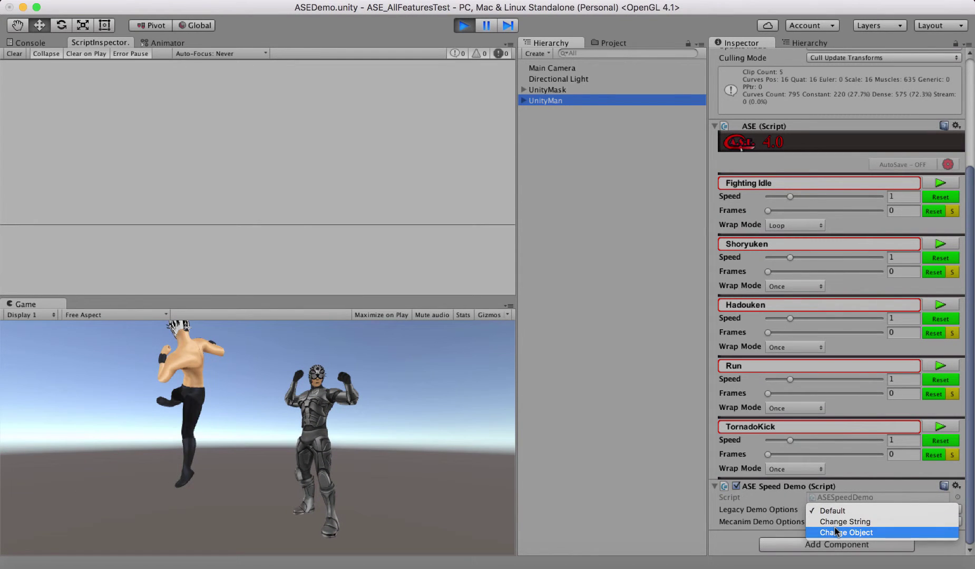
{"action": "left_click", "coordinate": [835, 531]}
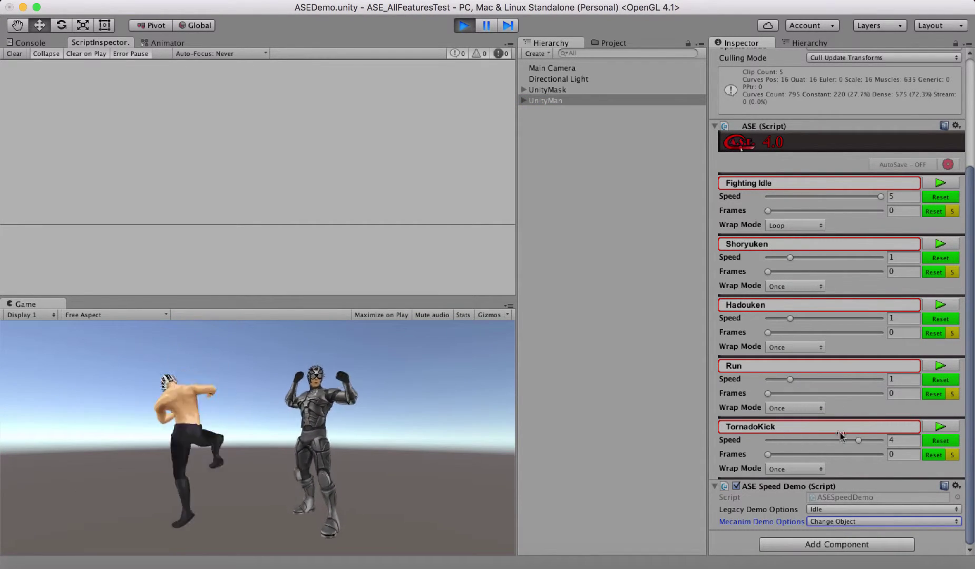
{"action": "left_click", "coordinate": [832, 521]}
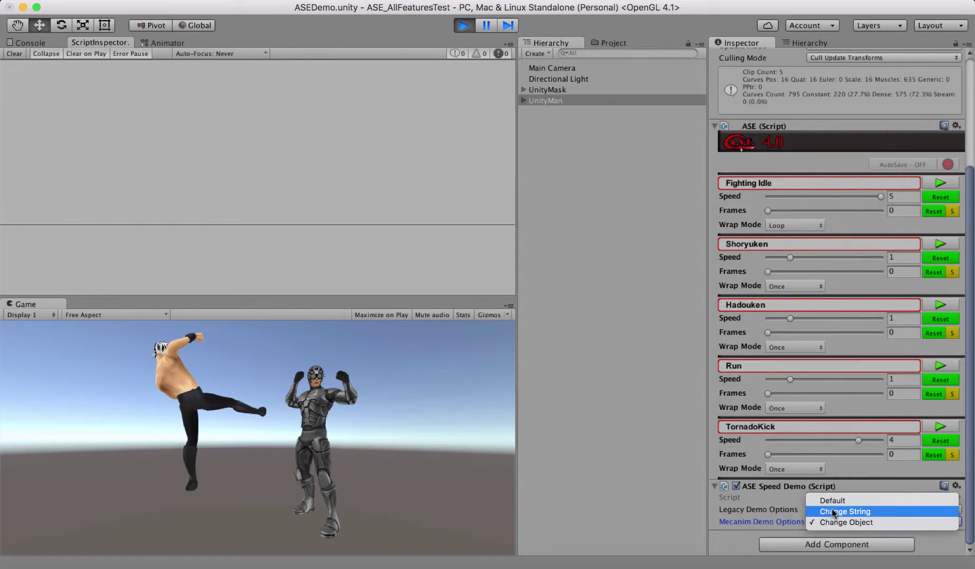
{"action": "left_click", "coordinate": [832, 500]}
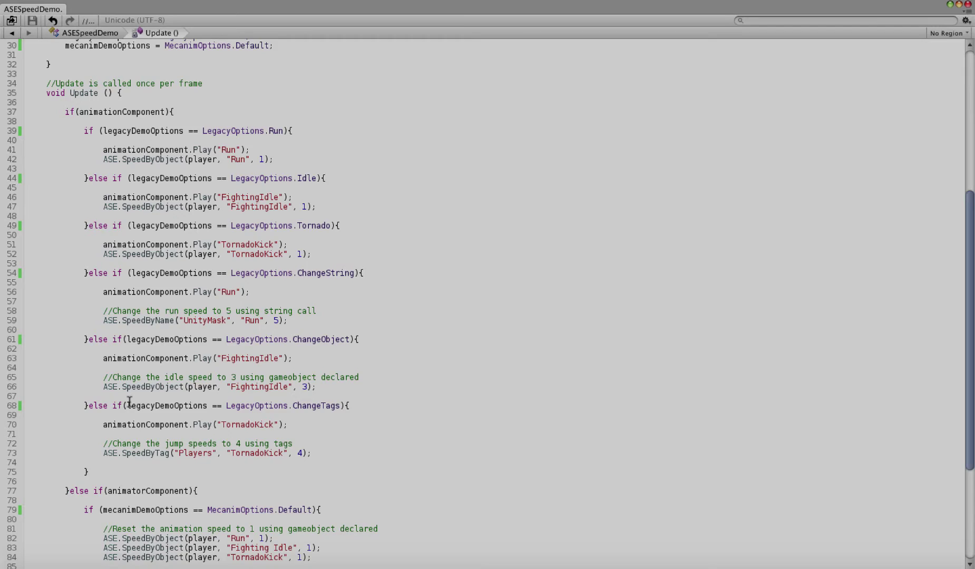
- Review the legacy and Mecanim branches in the ASESpeedDemo script and set UnityMan's Mecanim Demo Options to Change Object
{"action": "scroll", "coordinate": [130, 402], "scroll_direction": "down", "scroll_amount": 6}
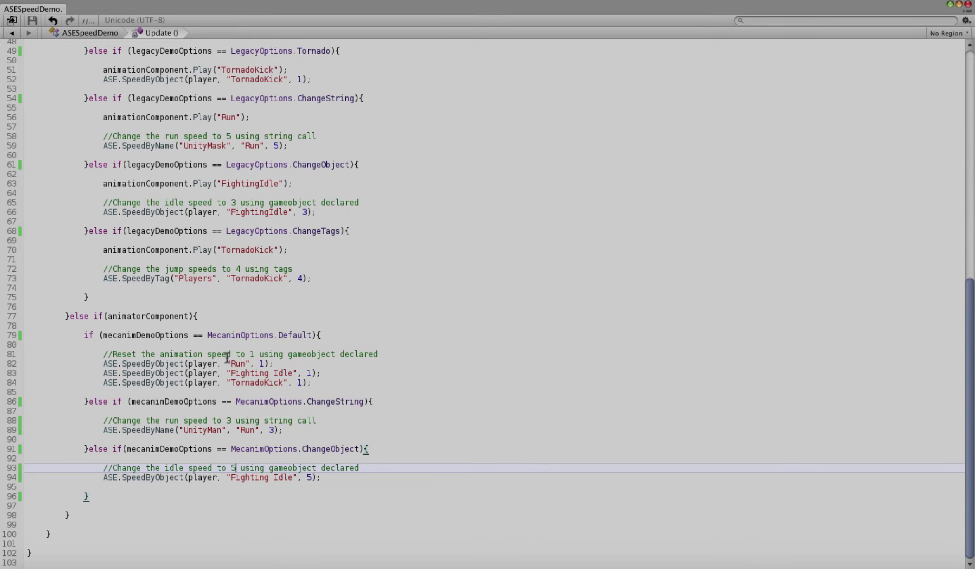
{"action": "key", "text": "super+Tab"}
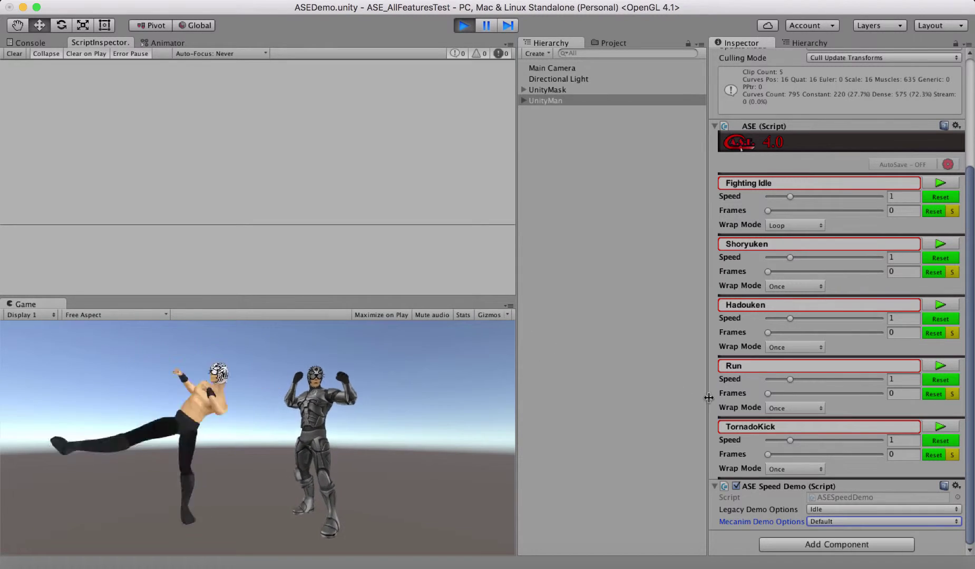
{"action": "left_click", "coordinate": [836, 519]}
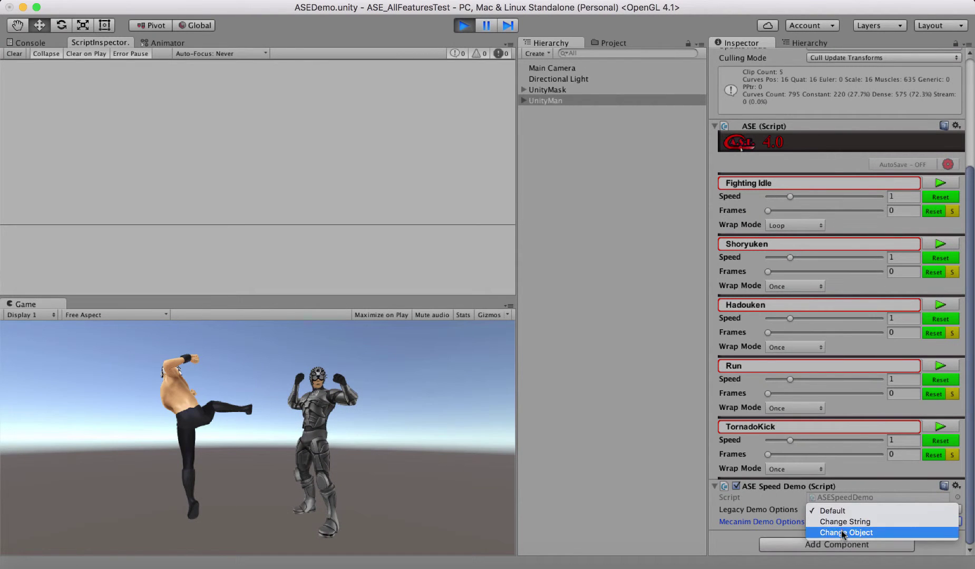
{"action": "left_click", "coordinate": [842, 509]}
{"action": "left_click", "coordinate": [837, 521]}
{"action": "left_click", "coordinate": [837, 541]}
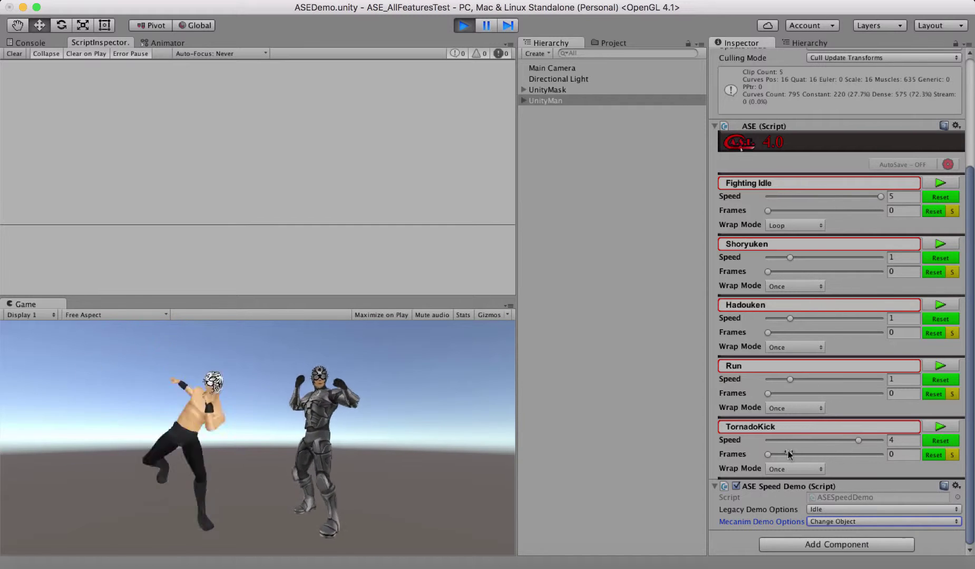
- Set the wrap mode of UnityMan's TornadoKick clip to Loop and preview the animation
{"action": "left_click", "coordinate": [795, 469]}
{"action": "left_click", "coordinate": [804, 481]}
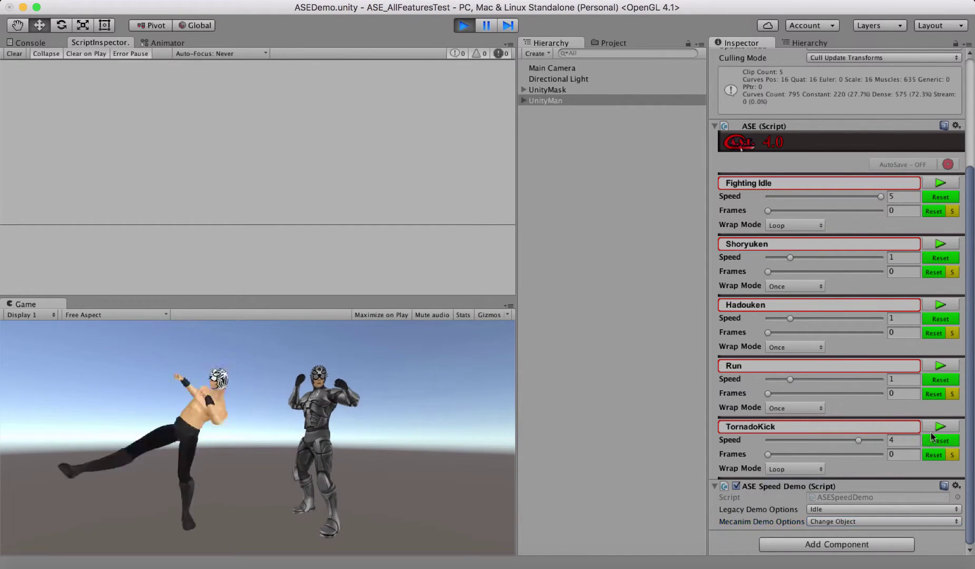
{"action": "left_click", "coordinate": [940, 426]}
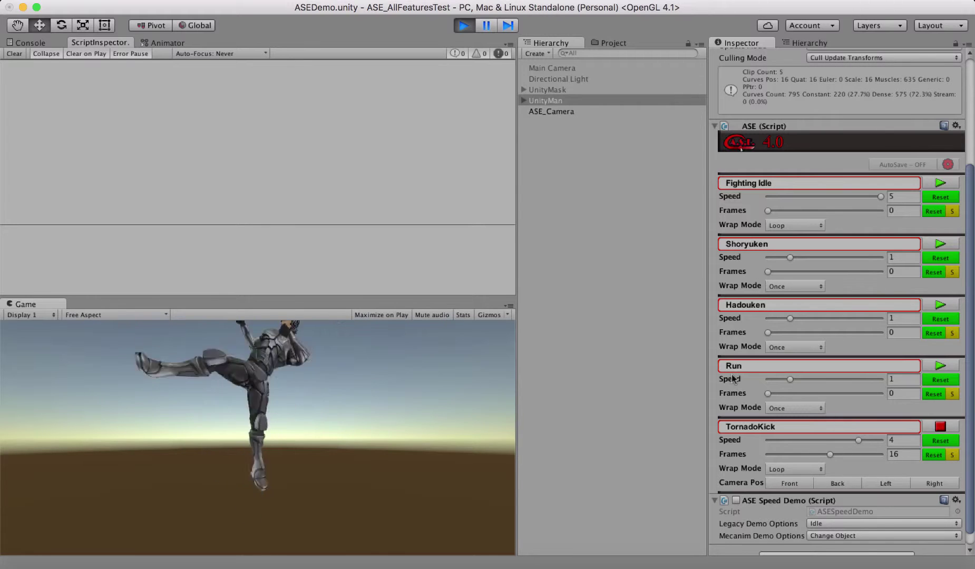
{"action": "scroll", "coordinate": [822, 390], "scroll_direction": "down", "scroll_amount": 1}
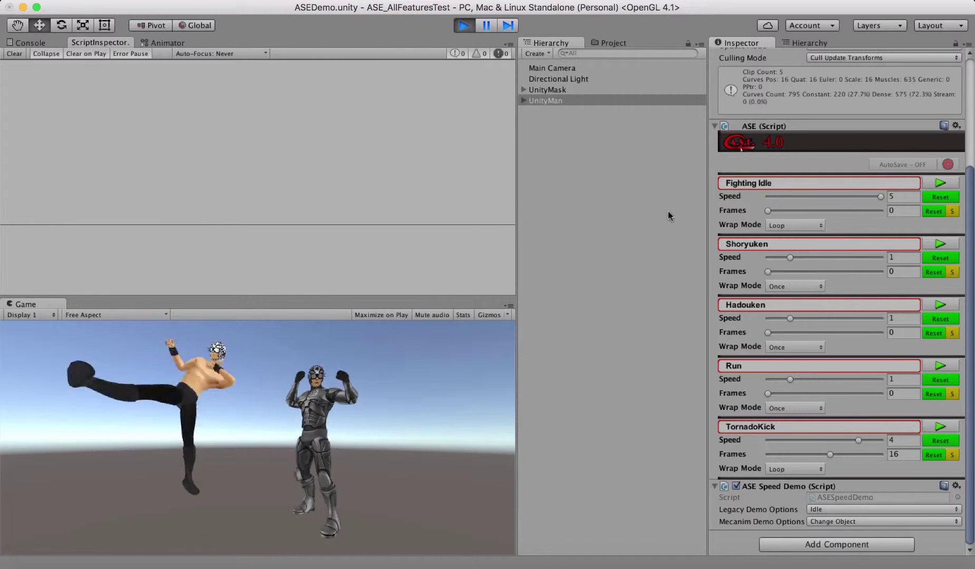
- Exit Play mode to turn AutoSave on in UnityMan's ASE component, and enter Play mode again
{"action": "left_click", "coordinate": [463, 26]}
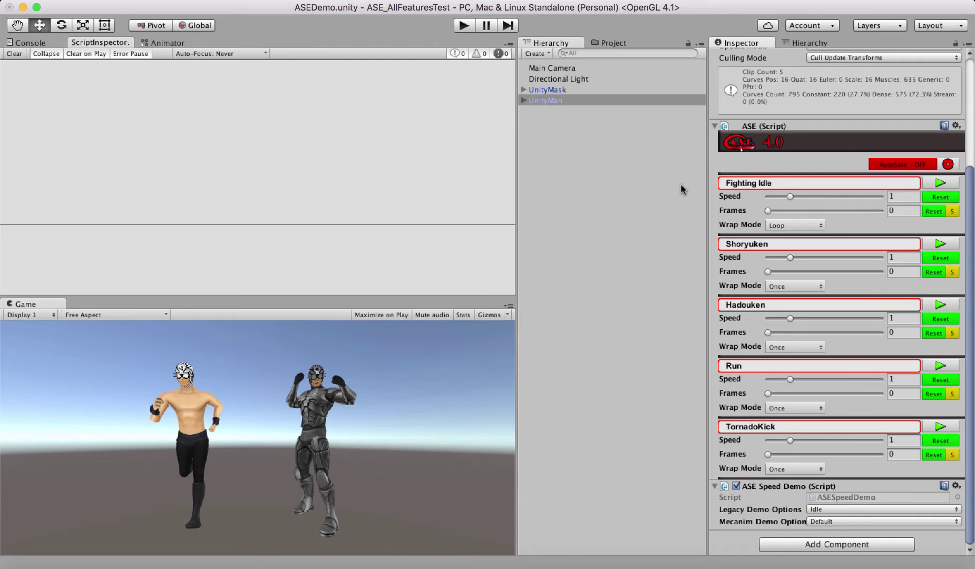
{"action": "left_click", "coordinate": [903, 165]}
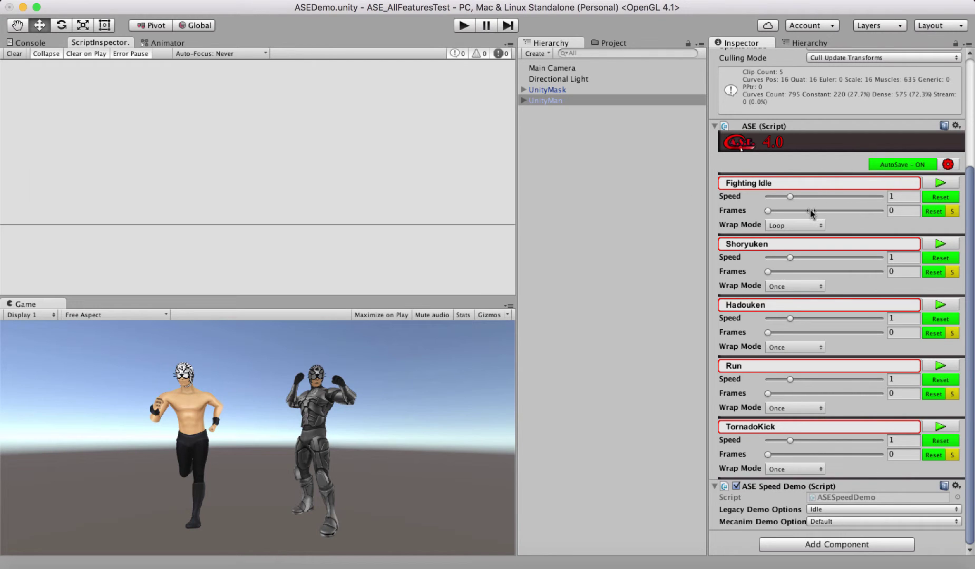
{"action": "left_click", "coordinate": [467, 24]}
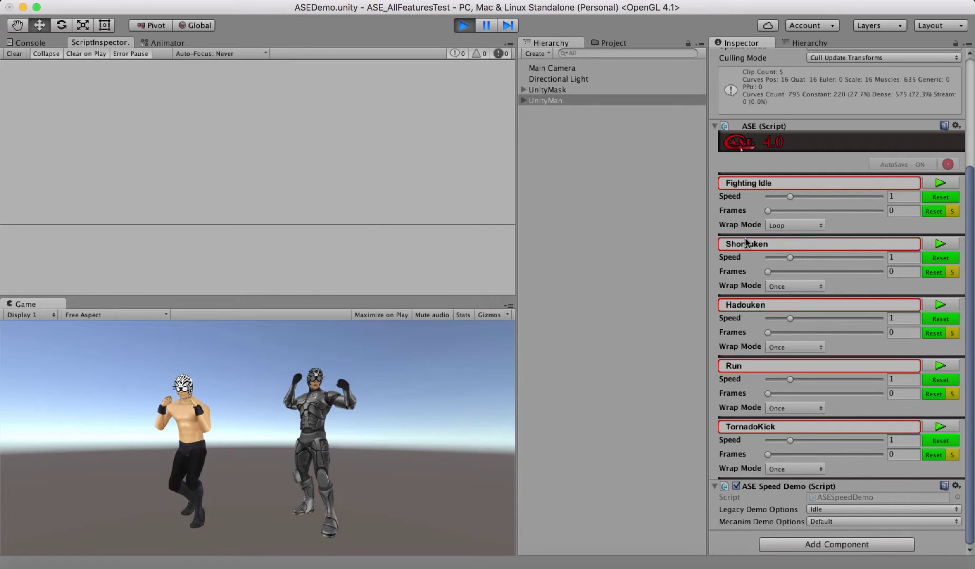
- Disable UnityMan's ASE Speed Demo script, set the Fighting Idle speed to 2.29 and exit Play mode
{"action": "left_click", "coordinate": [792, 196]}
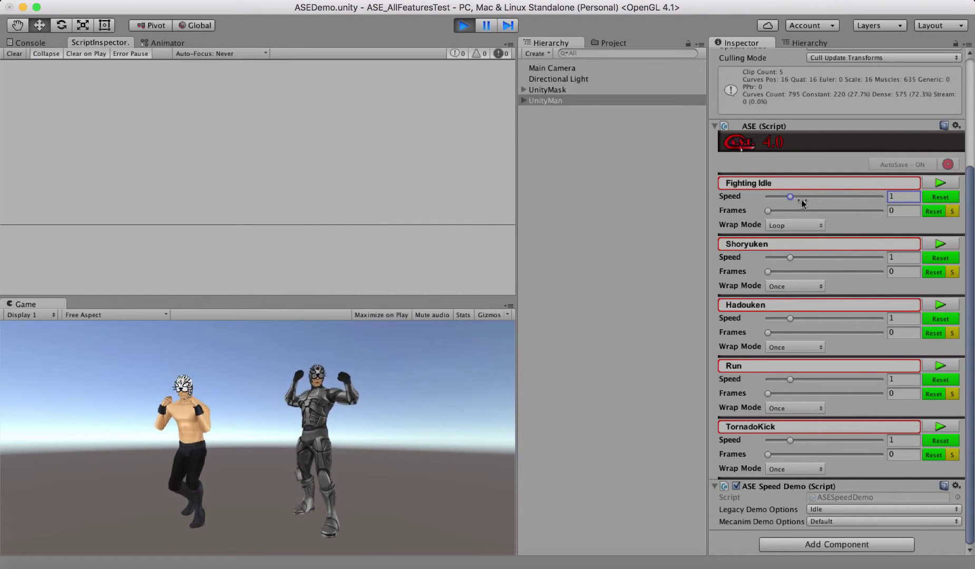
{"action": "left_click", "coordinate": [824, 520]}
{"action": "left_click", "coordinate": [749, 493]}
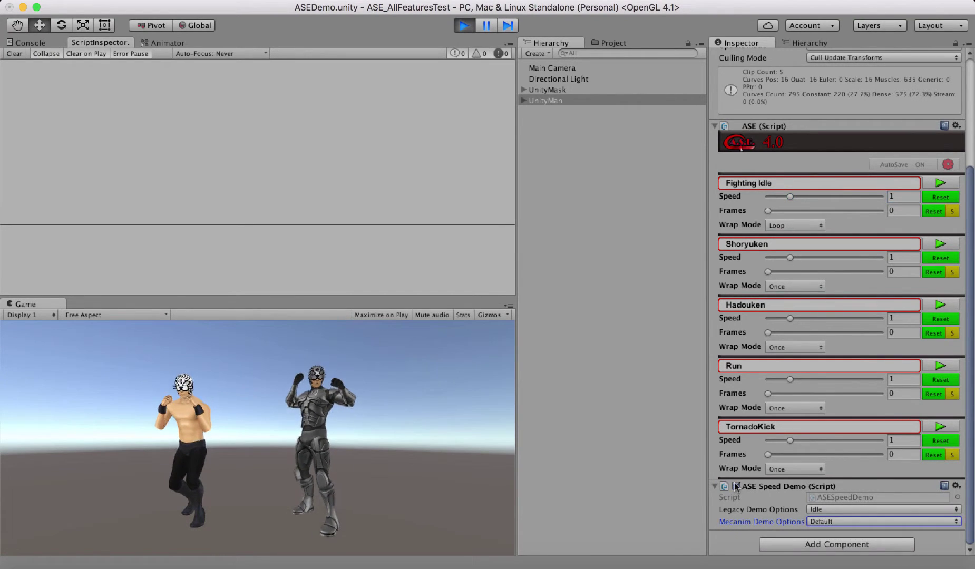
{"action": "left_click", "coordinate": [736, 485]}
{"action": "left_click_drag", "start_coordinate": [789, 197], "coordinate": [820, 199]}
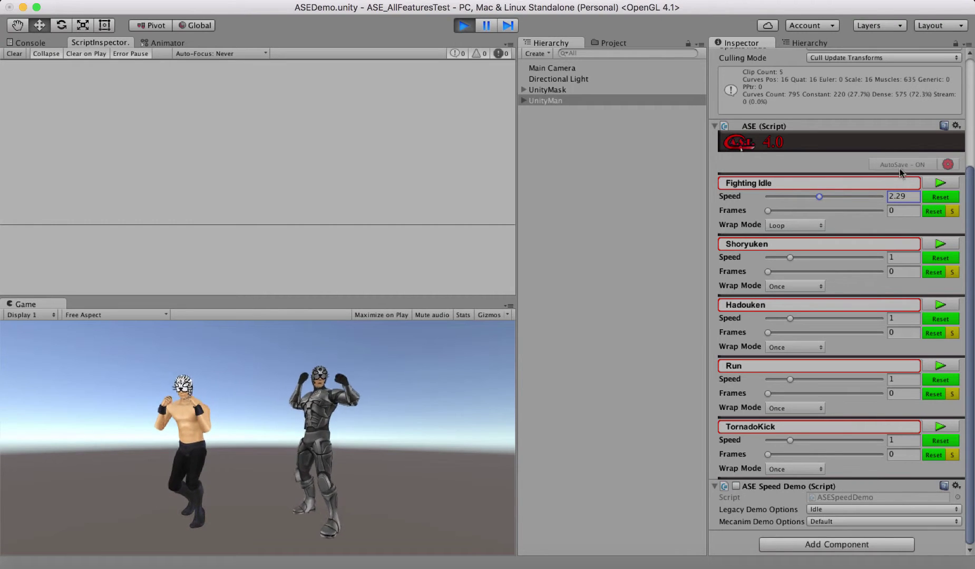
{"action": "left_click", "coordinate": [463, 25]}
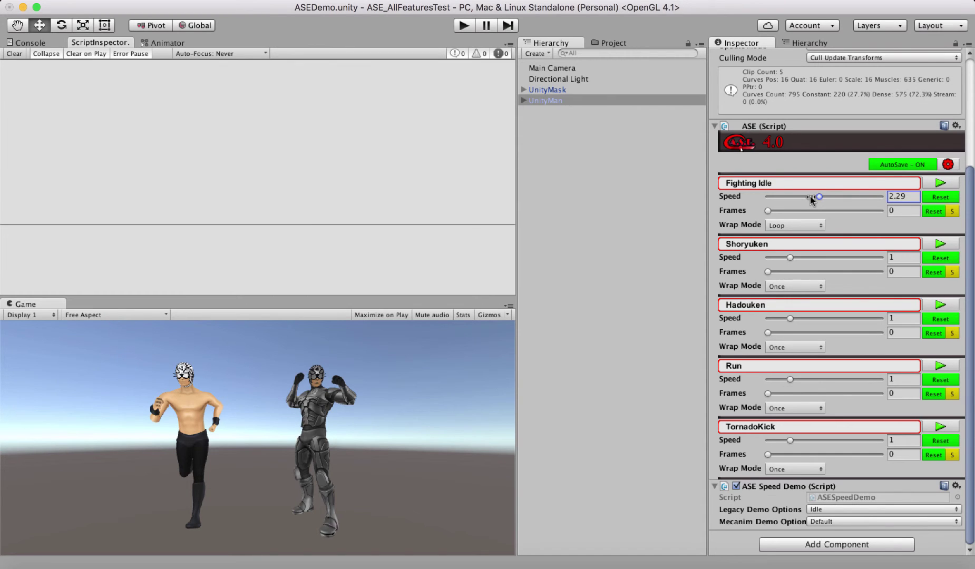
- Turn AutoSave off in UnityMan's ASE component and check its documentation and support options
{"action": "left_click", "coordinate": [900, 165]}
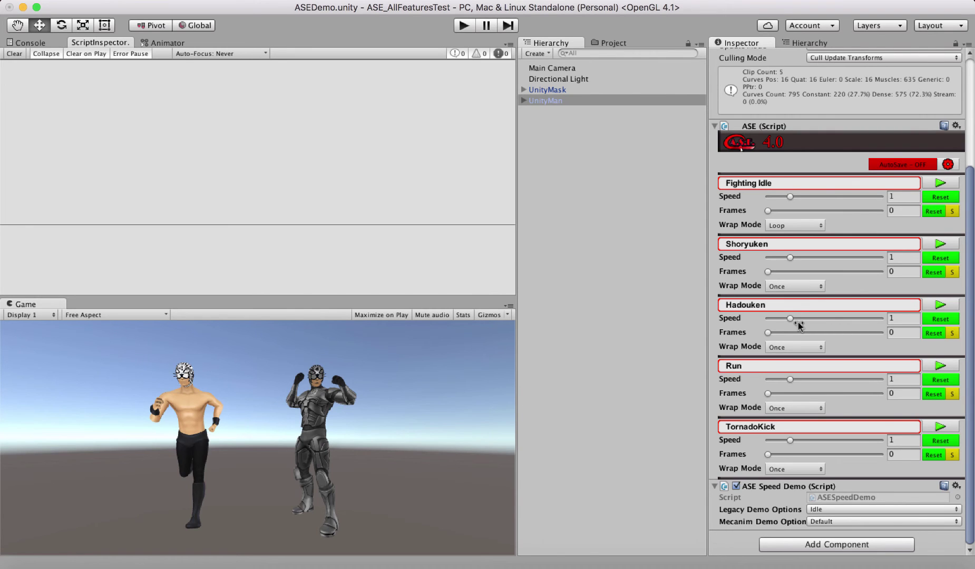
{"action": "left_click", "coordinate": [951, 166]}
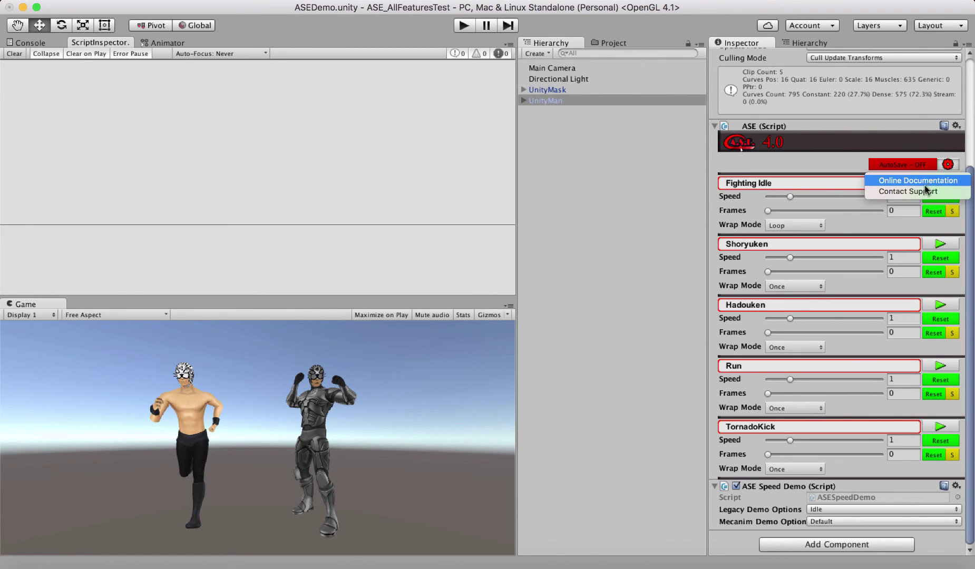
{"action": "left_click", "coordinate": [809, 168]}
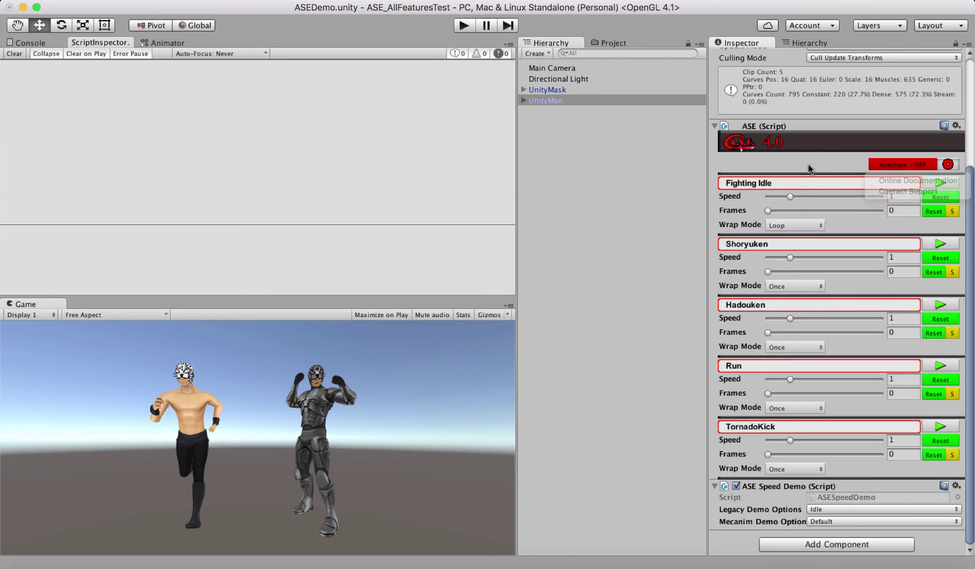